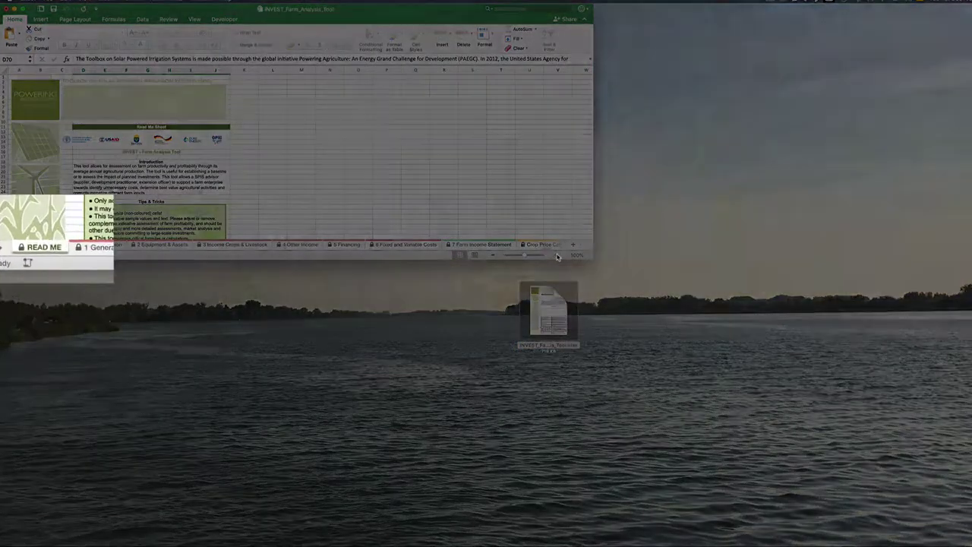
Zoom in on the READ ME sheet and enlarge the Excel window to show more rows.
click(557, 255)
click(557, 254)
click(557, 255)
click(557, 254)
click(556, 254)
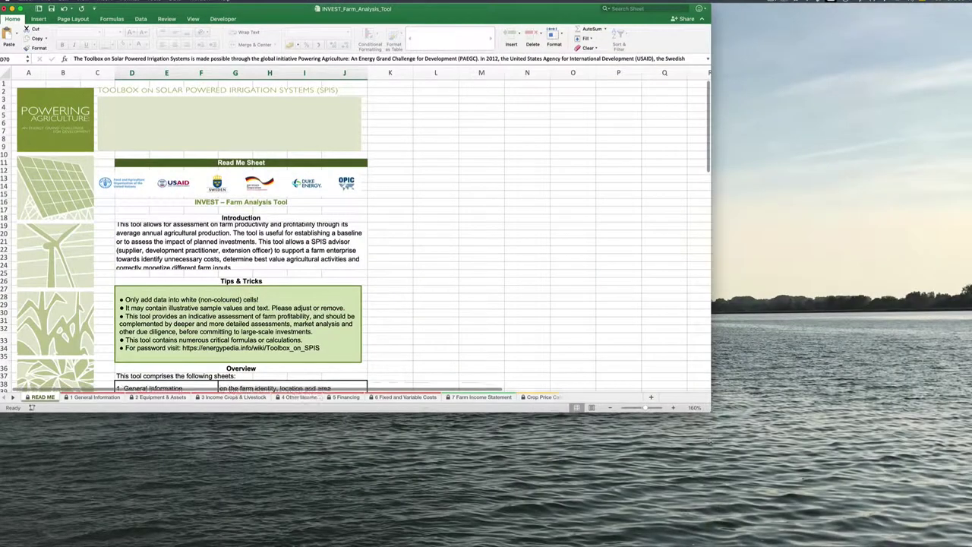
drag(727, 413, 727, 546)
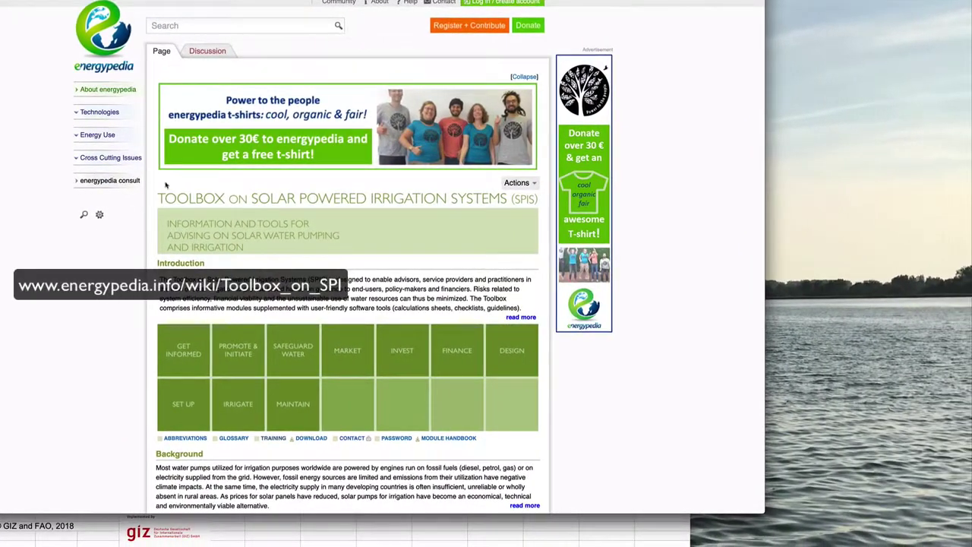
Download Country_Case_Card_Kenya.docx from the SPIS training materials and open it in Word.
click(274, 439)
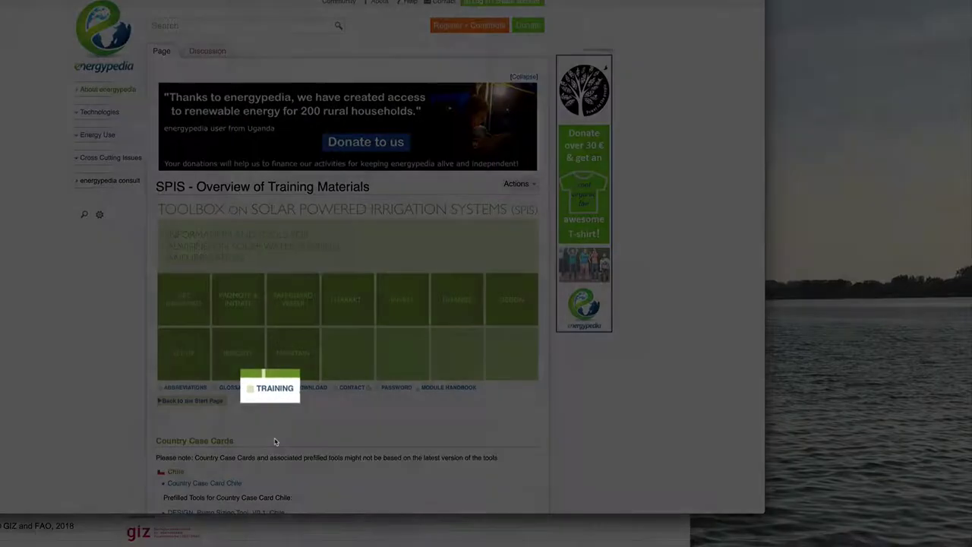
scroll(251, 425, down, 3)
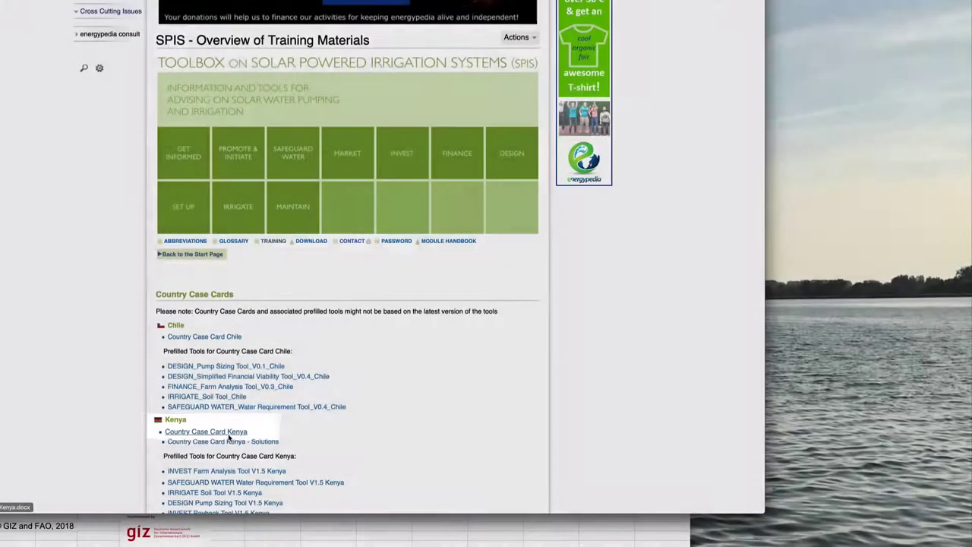
click(228, 436)
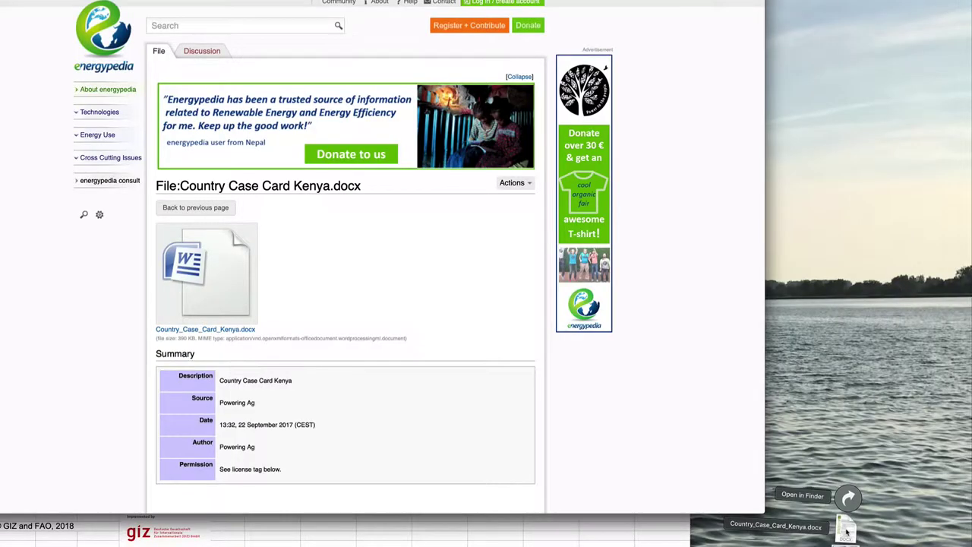
click(846, 532)
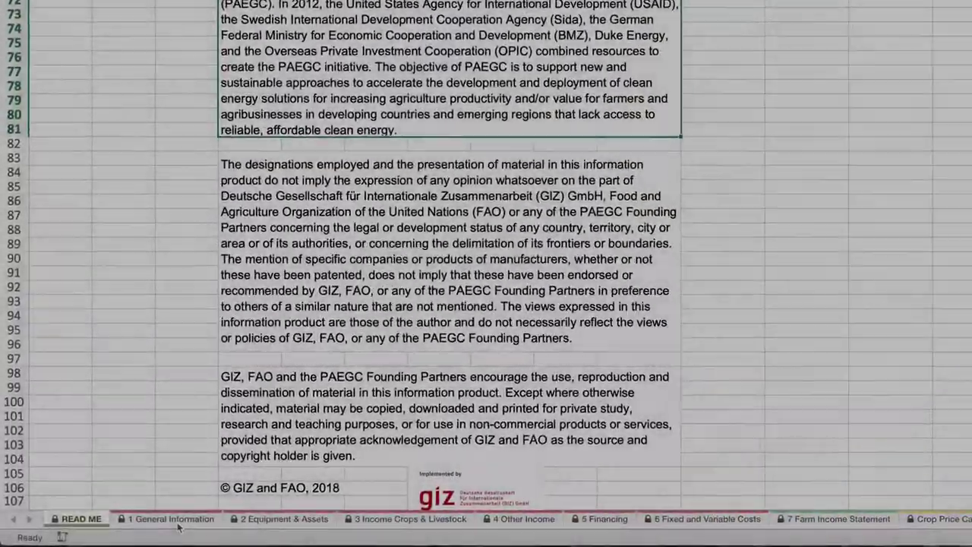
Switch to the 1 General Information sheet.
click(176, 520)
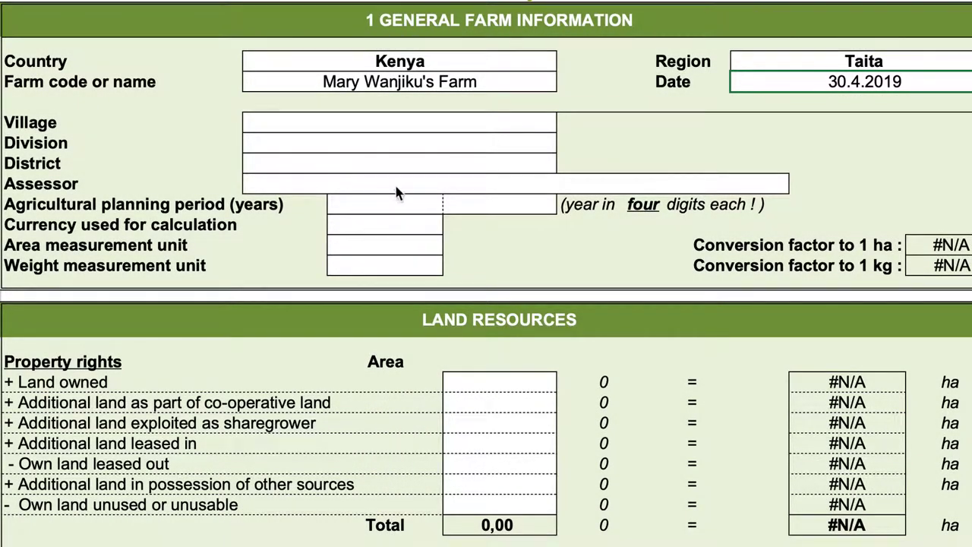
Set the planning period from 2019 to 2020 and the currency to KES.
click(396, 203)
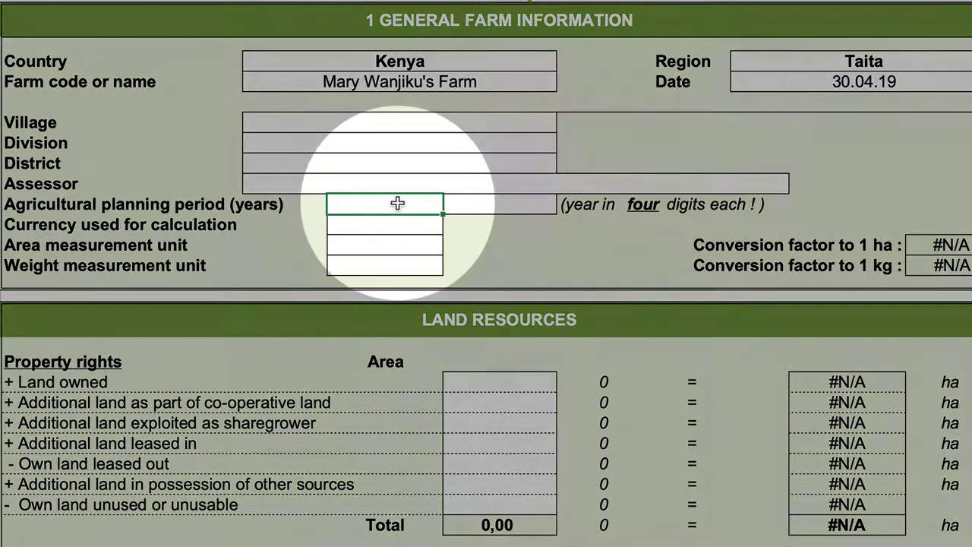
text(2019)
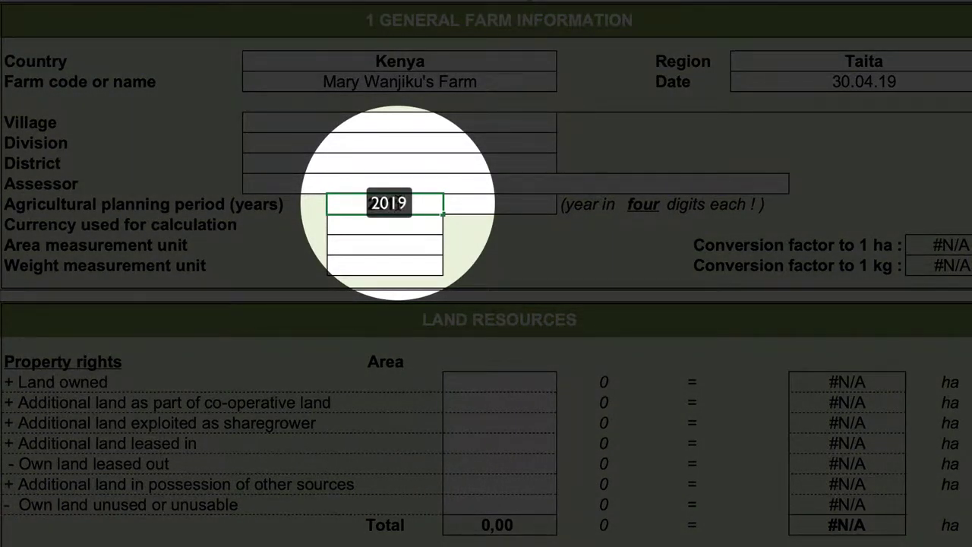
click(505, 203)
text(2020)
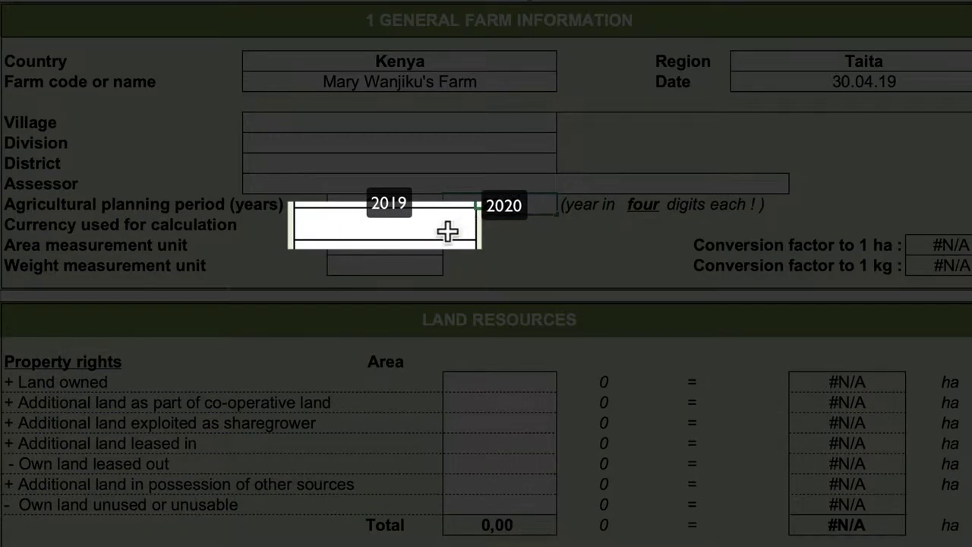
click(449, 232)
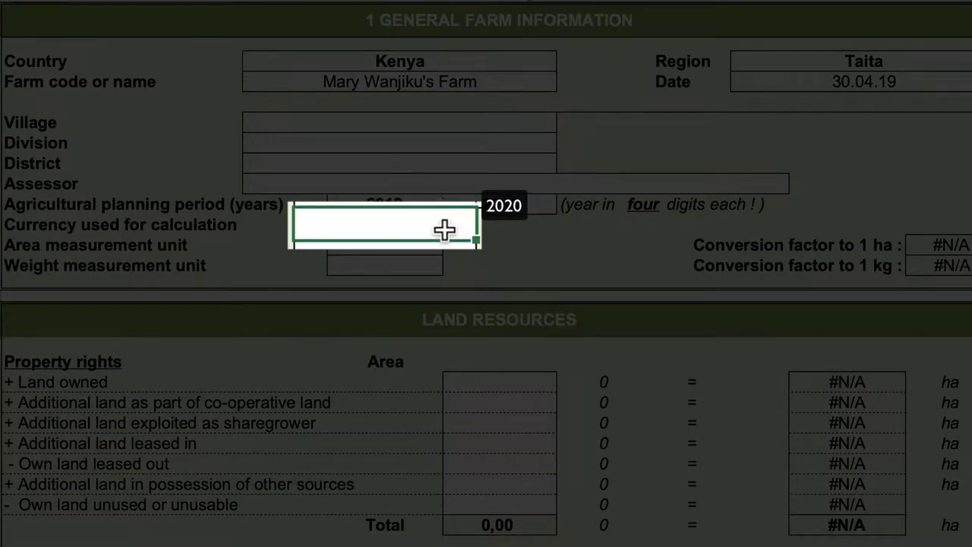
text(KES)
key(Return)
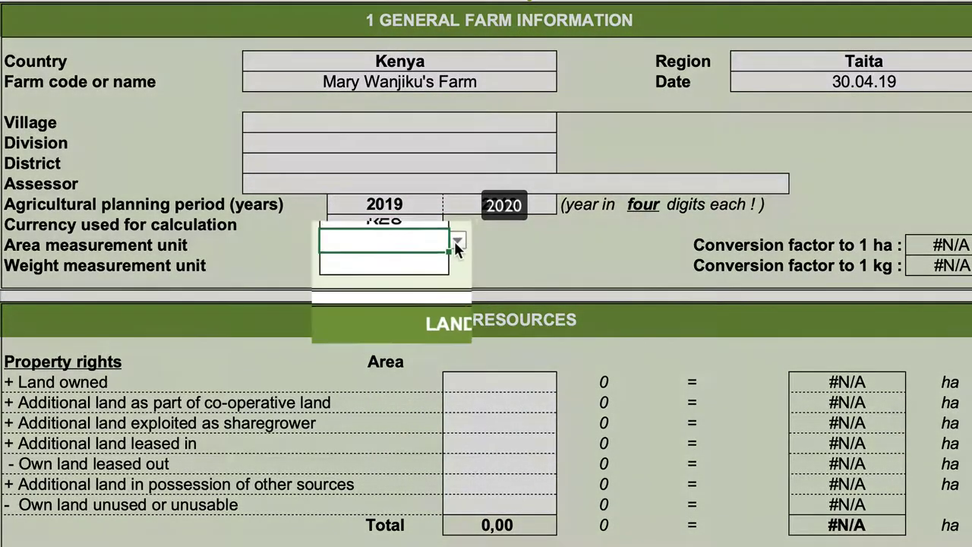
Choose Acre as the area unit and kg as the weight unit.
click(451, 245)
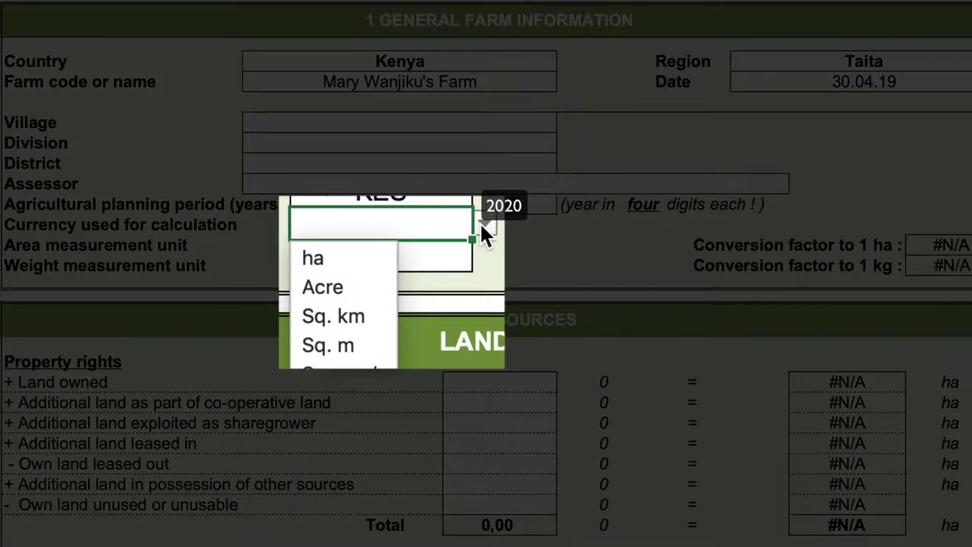
click(366, 285)
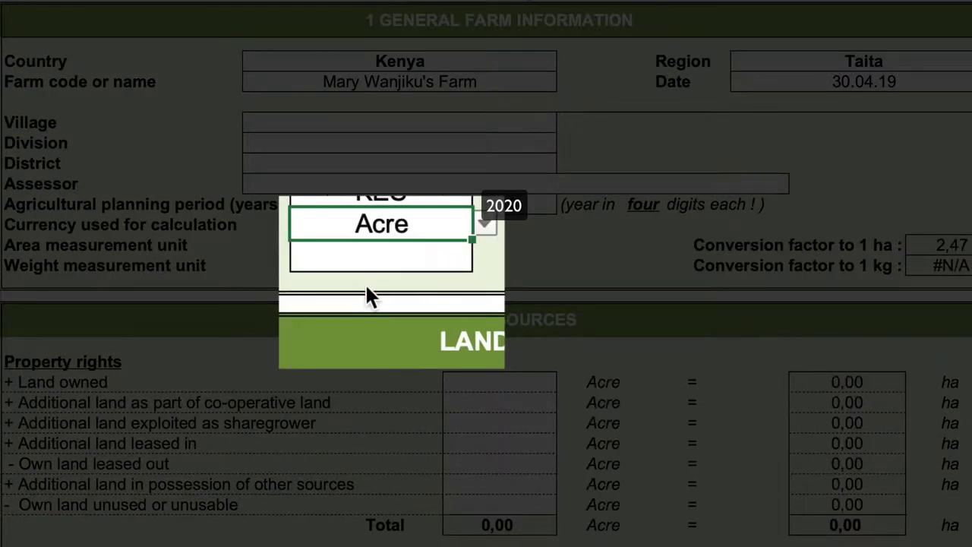
click(424, 264)
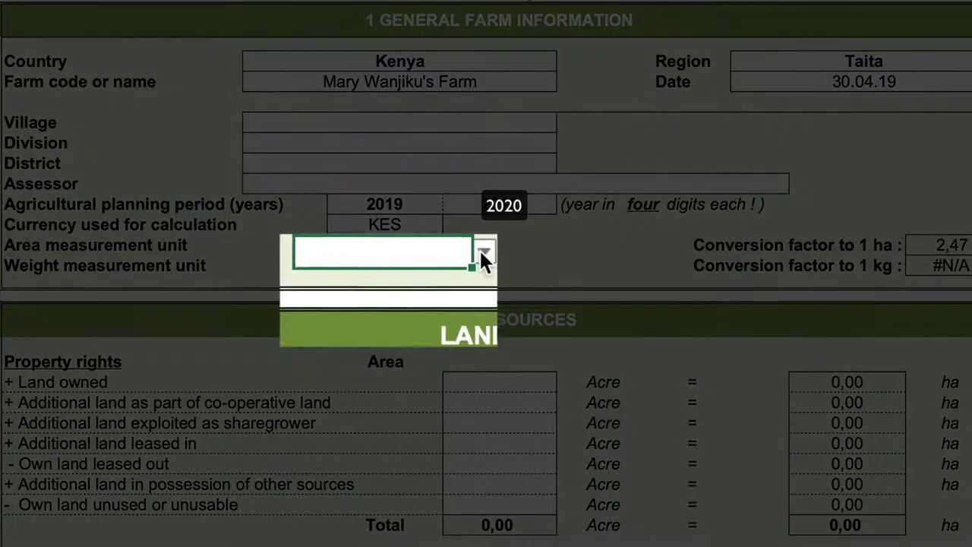
click(451, 264)
click(375, 287)
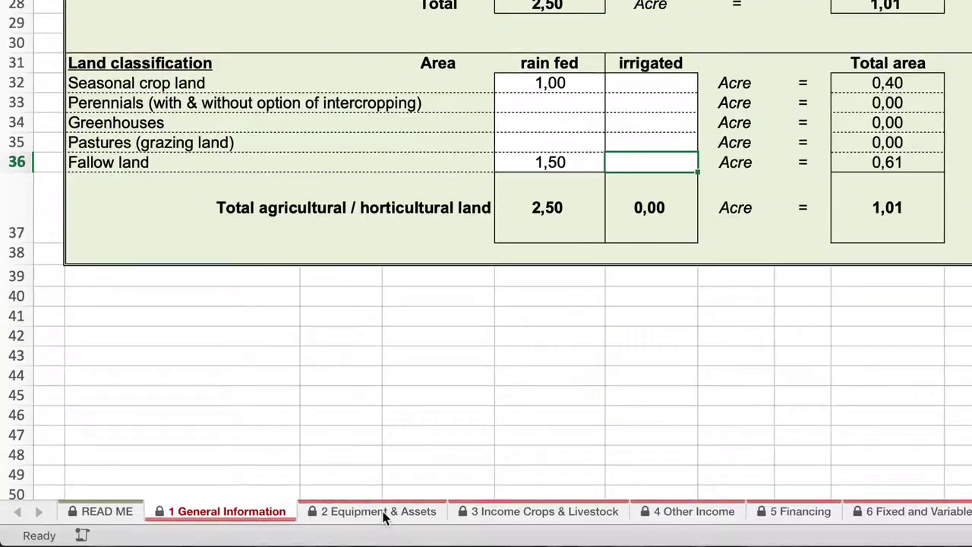
Go to the 2 Equipment & Assets sheet.
click(384, 514)
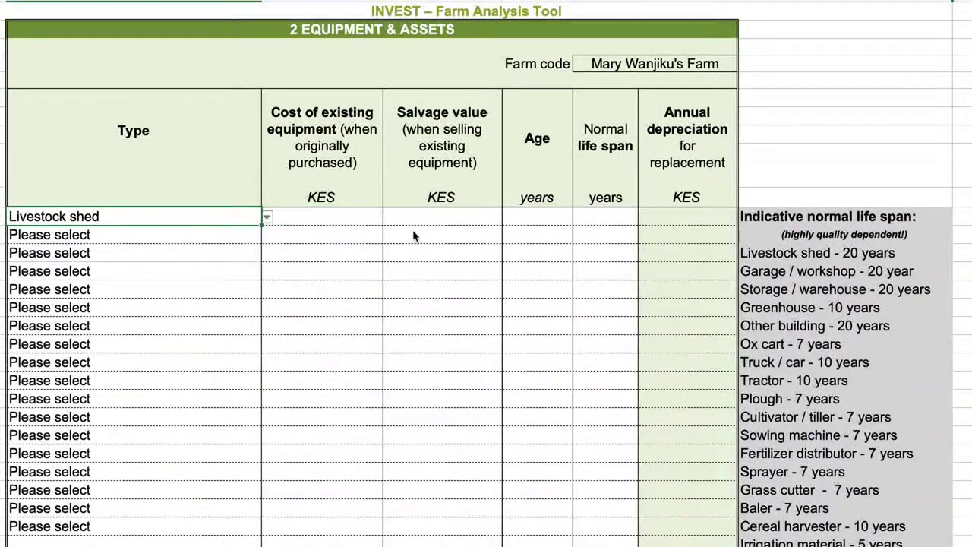
Add Storage / warehouse (250.000), cultivator/tiller (50.000) and Livestock shed (250000) with their KES costs.
click(267, 219)
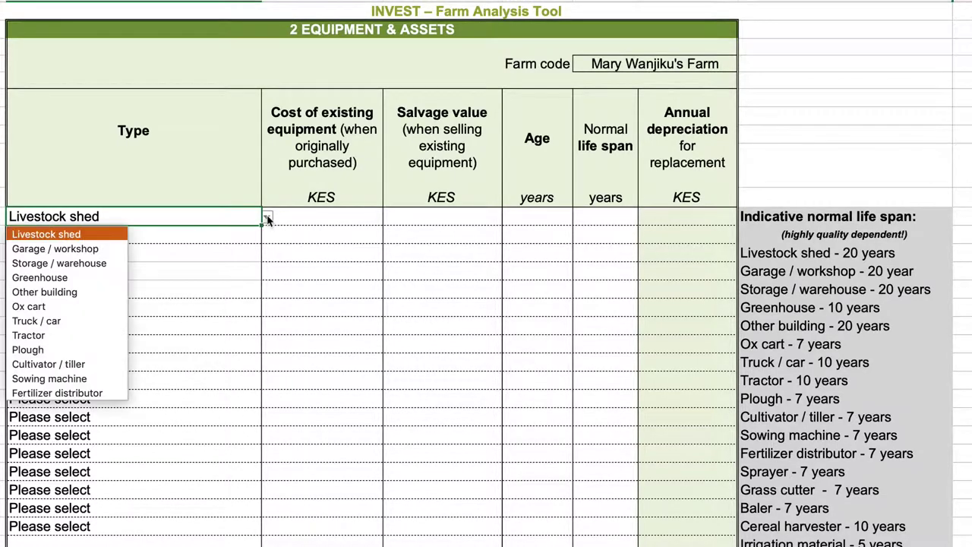
click(103, 266)
click(327, 218)
text(250)
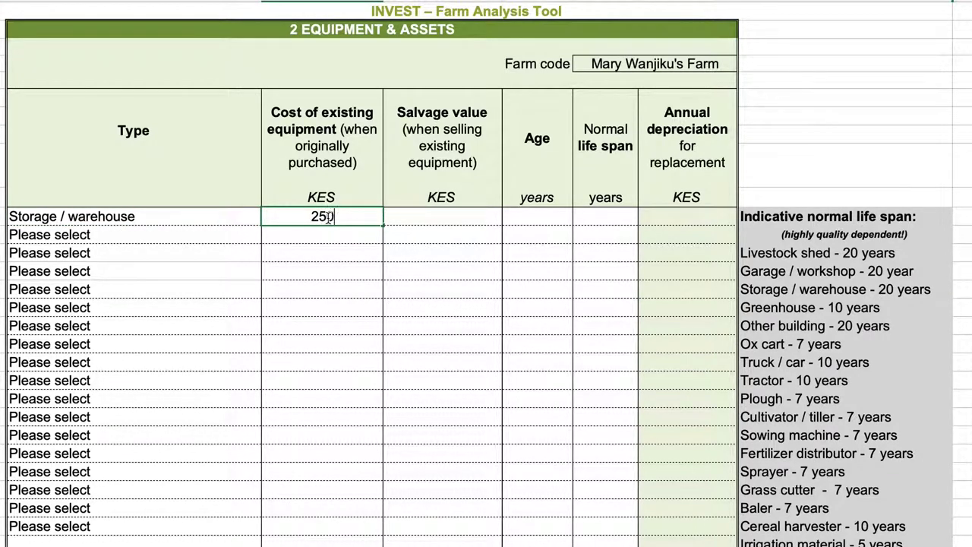
text(00)
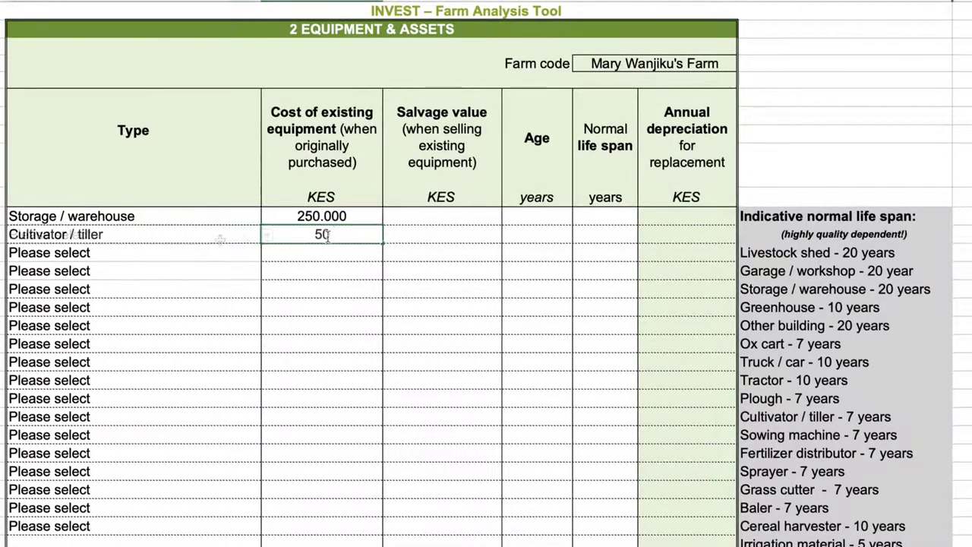
text(000)
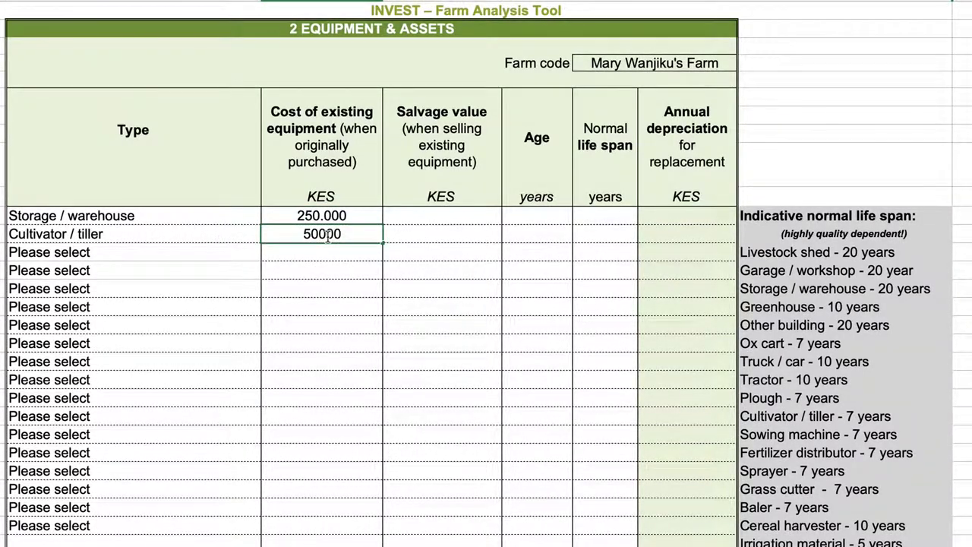
click(215, 257)
click(267, 254)
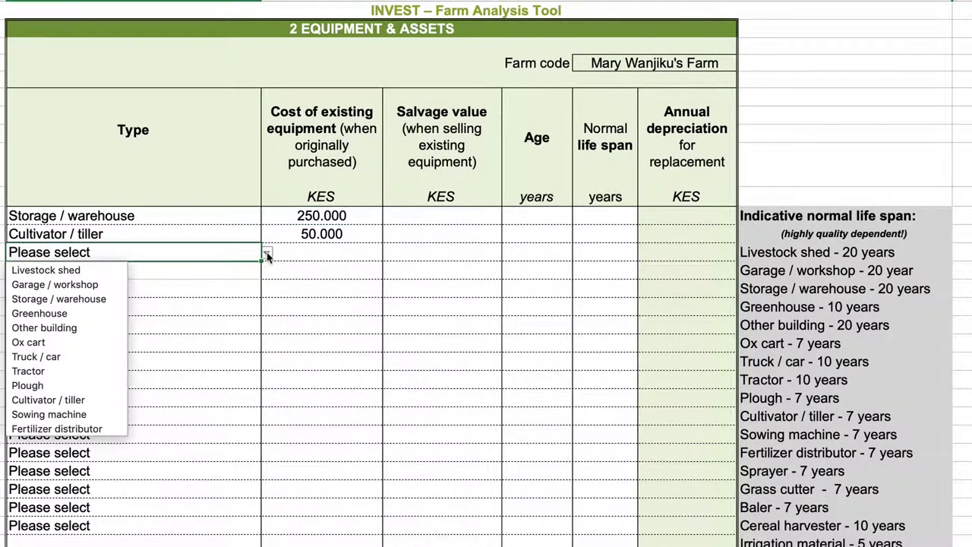
click(82, 270)
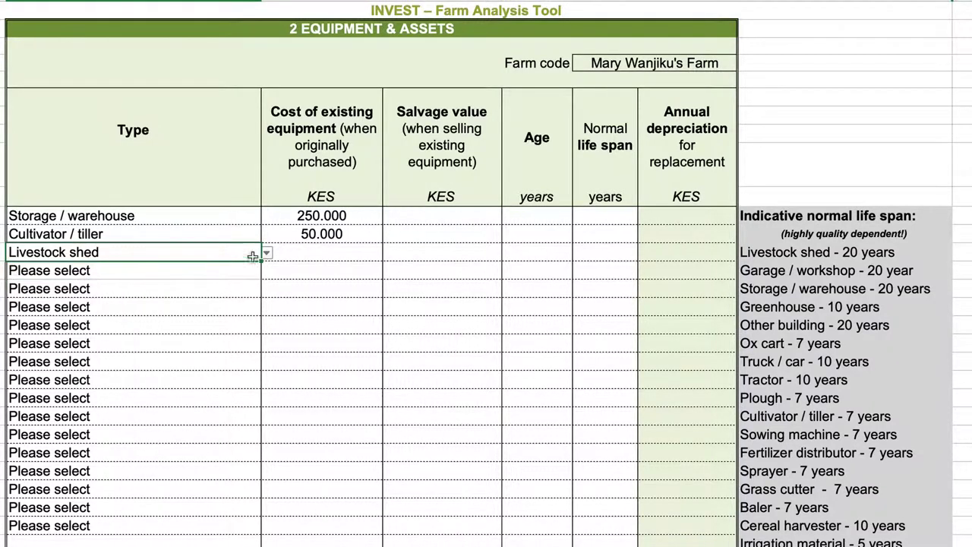
click(325, 251)
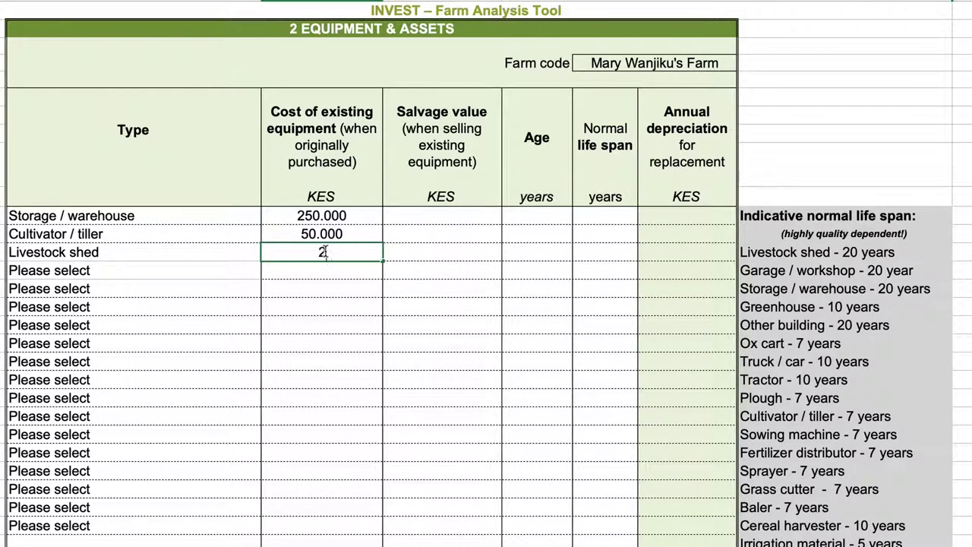
text(250000)
Confirm the livestock shed cost of 250000 KES.
click(495, 259)
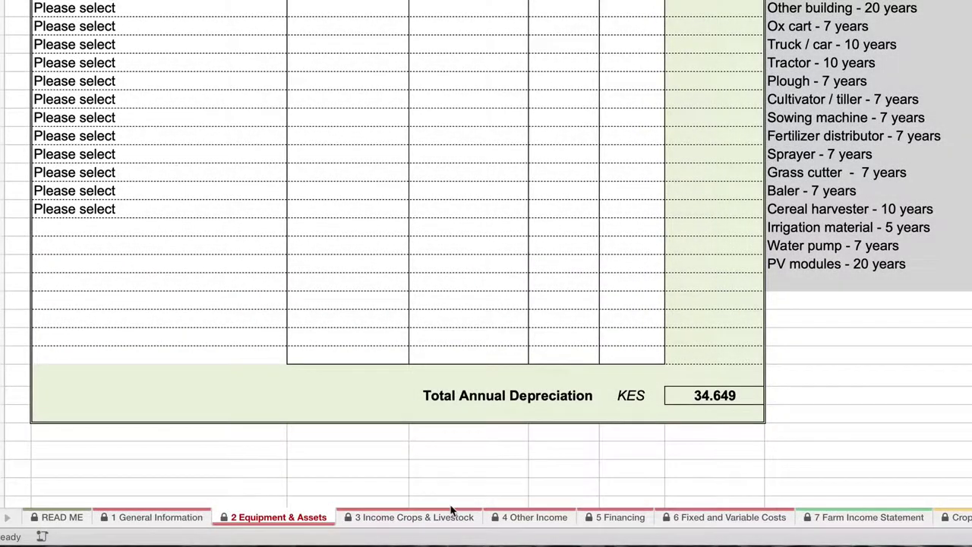
Open the 3 Income Crops & Livestock sheet and edit the crop and livestock quantities.
click(448, 516)
scroll(334, 458, down, 3)
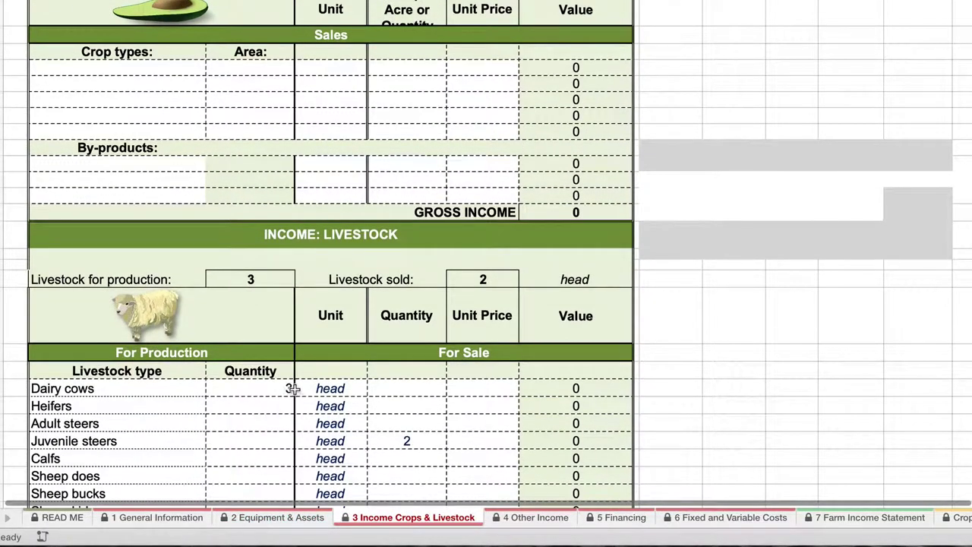
click(281, 388)
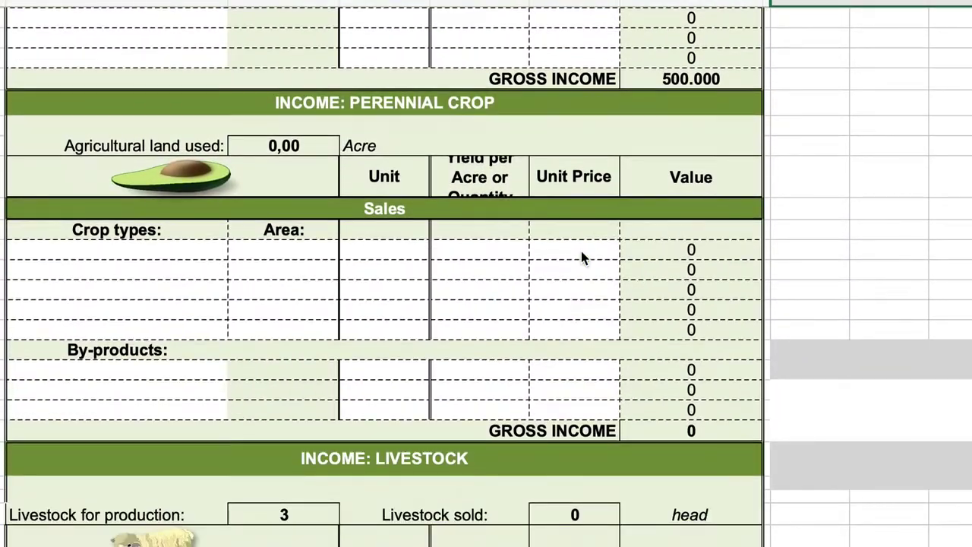
scroll(582, 257, down, 3)
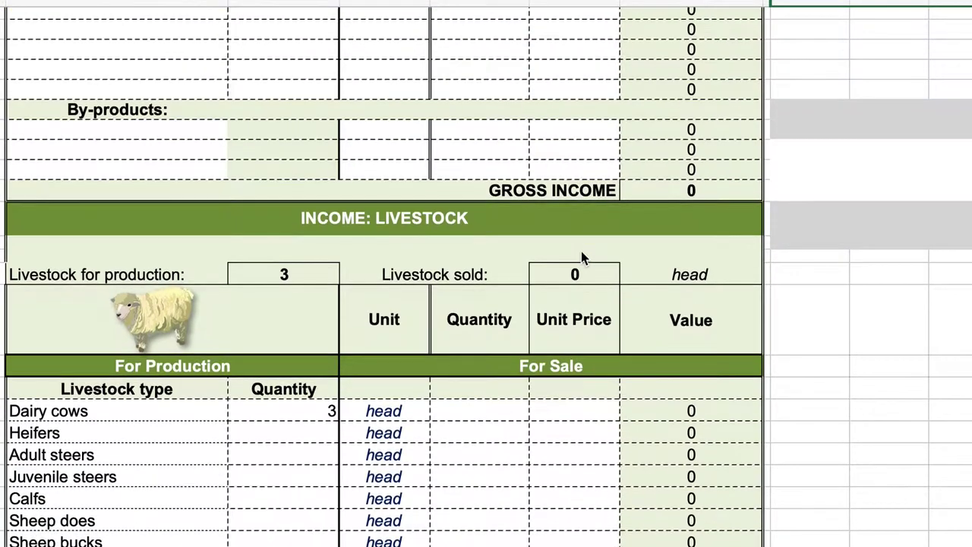
scroll(580, 257, down, 1)
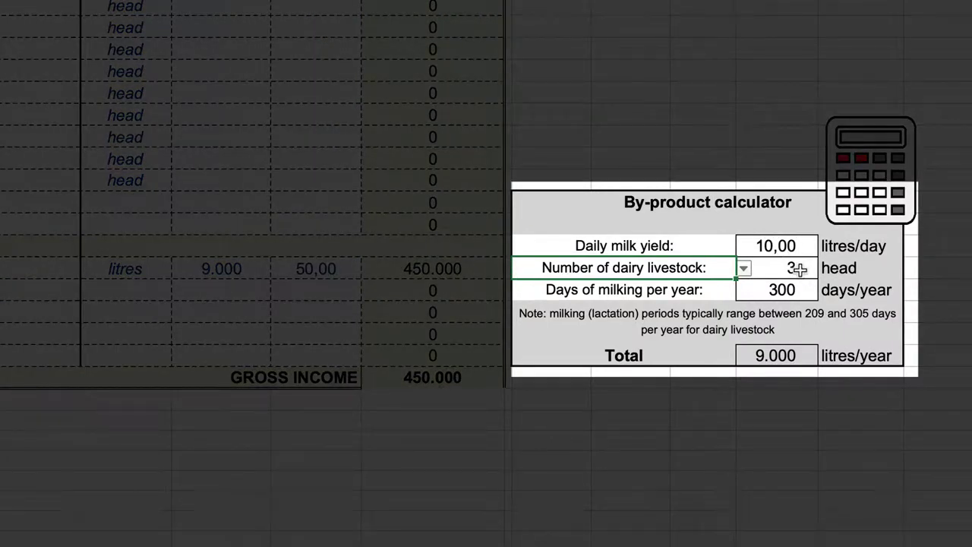
Check dairy livestock and milking days, then enter 9000 litres of milk per year.
click(797, 268)
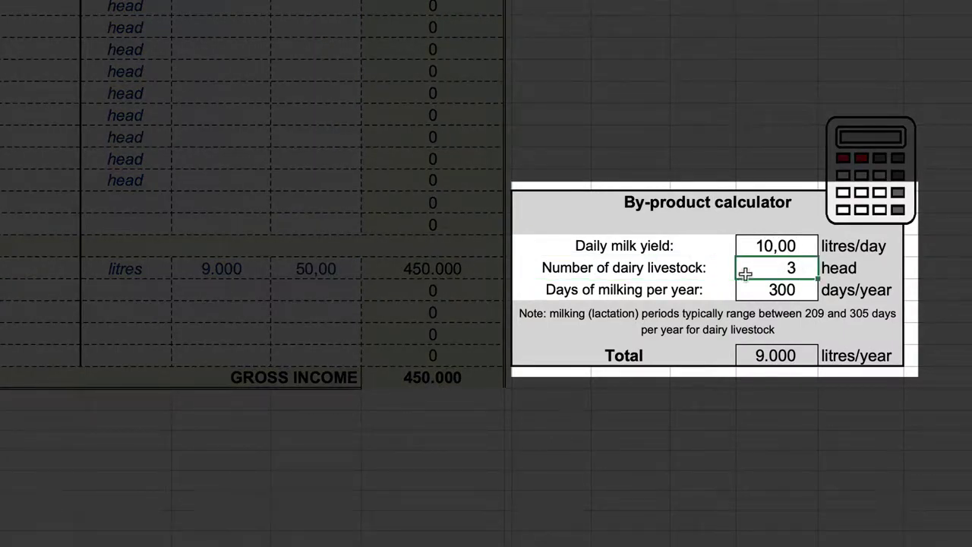
click(781, 289)
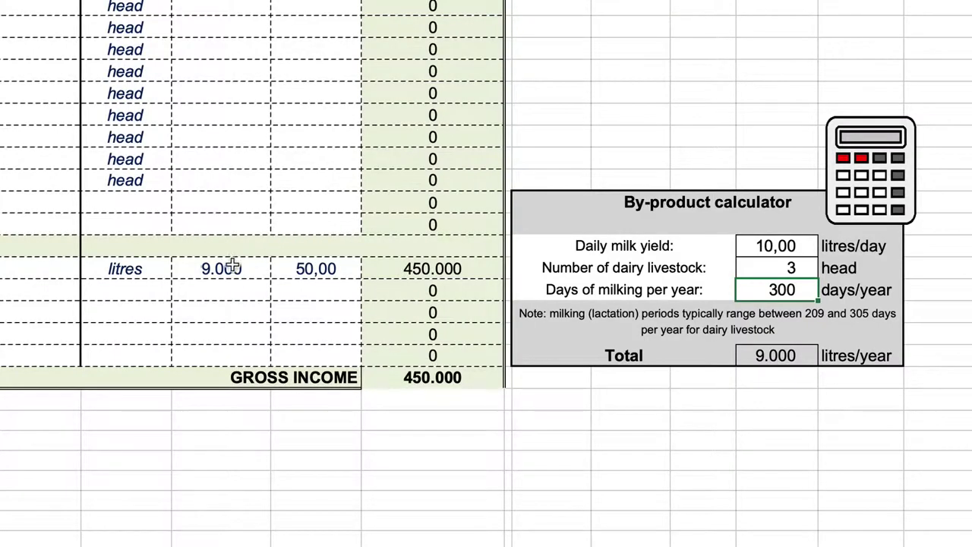
click(229, 268)
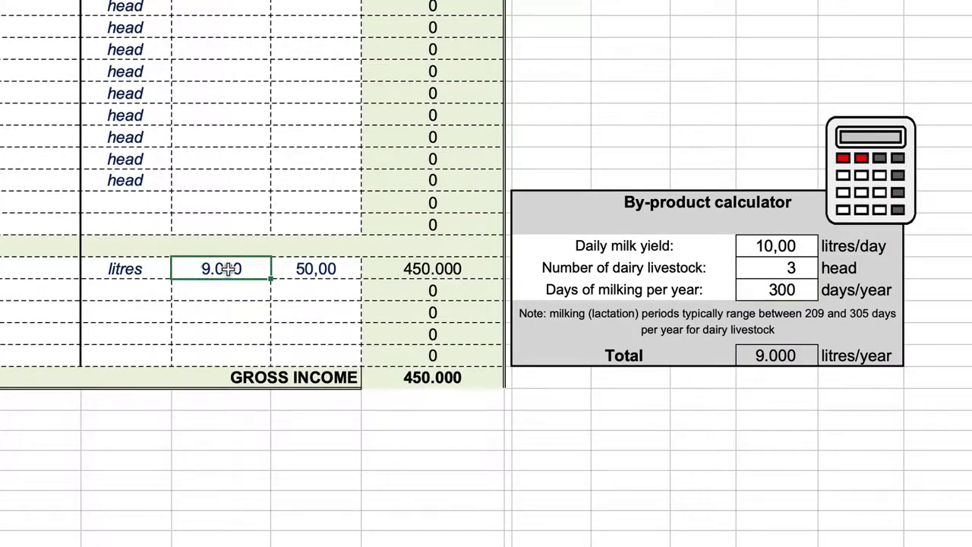
double_click(228, 269)
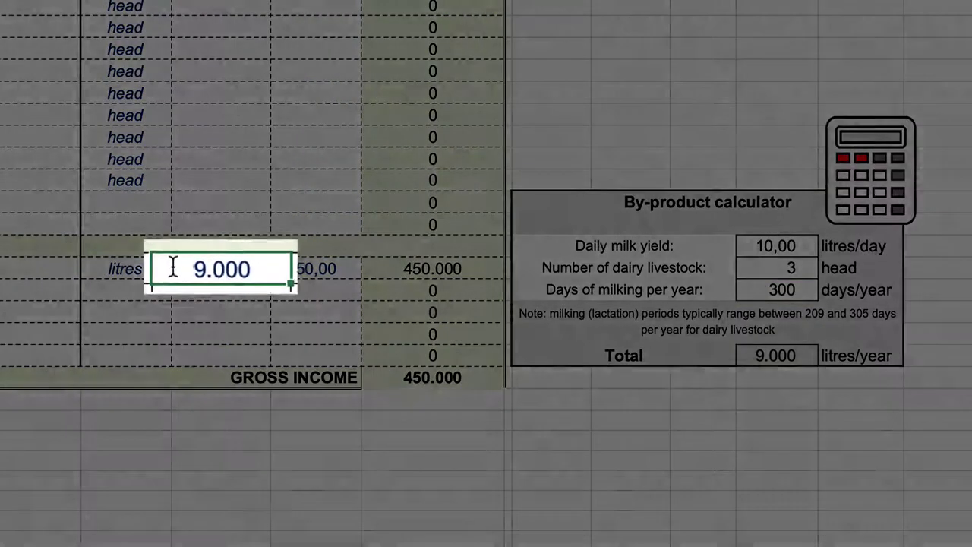
text(9000)
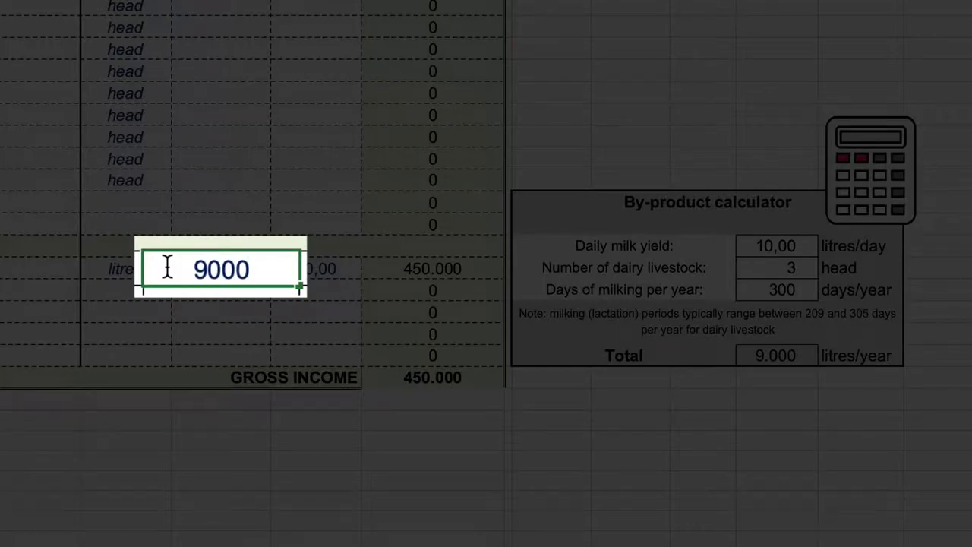
key(Tab)
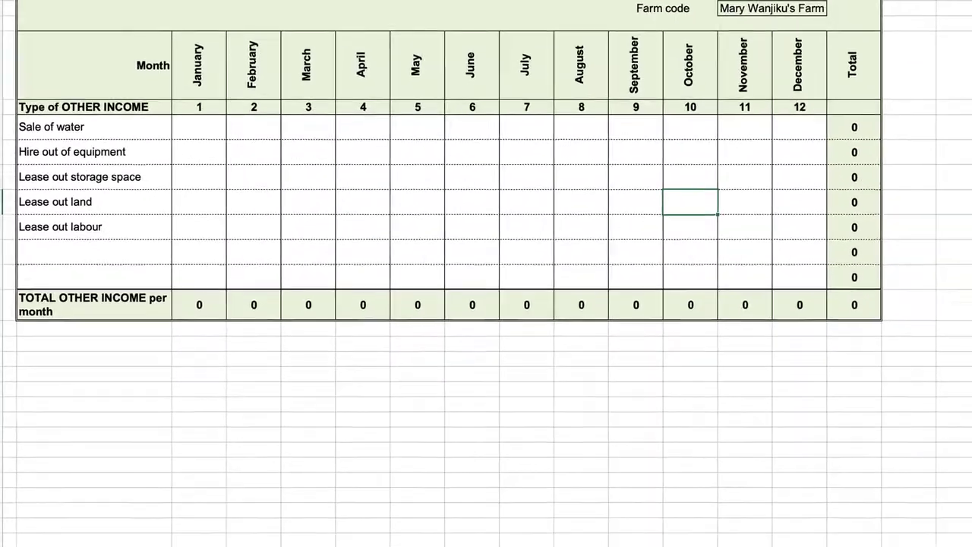
Move from Other Income to the 5 Financing sheet.
click(488, 524)
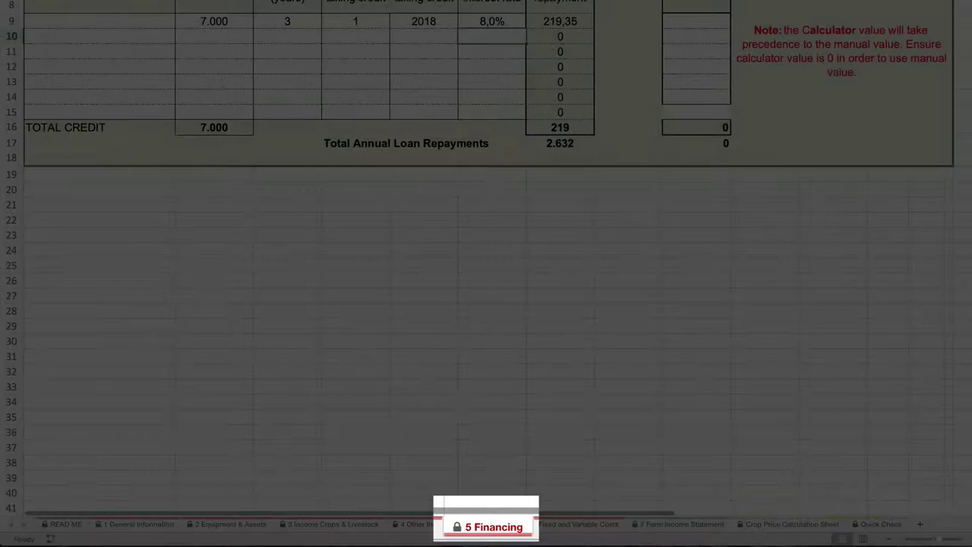
Clear the old 7.000 loan and enter a 600.000 Alpha Bank loan amount.
scroll(220, 80, up, 2)
click(220, 80)
key(Delete)
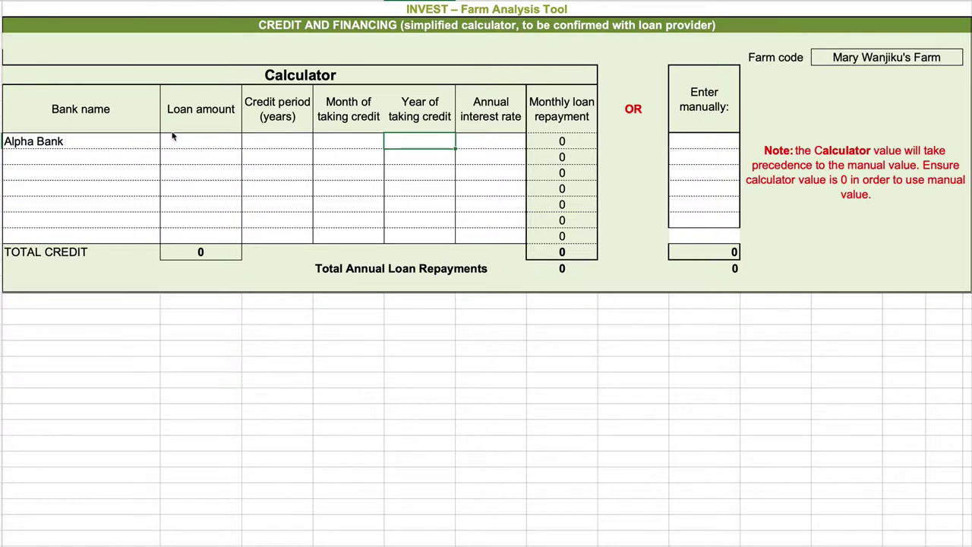
double_click(194, 141)
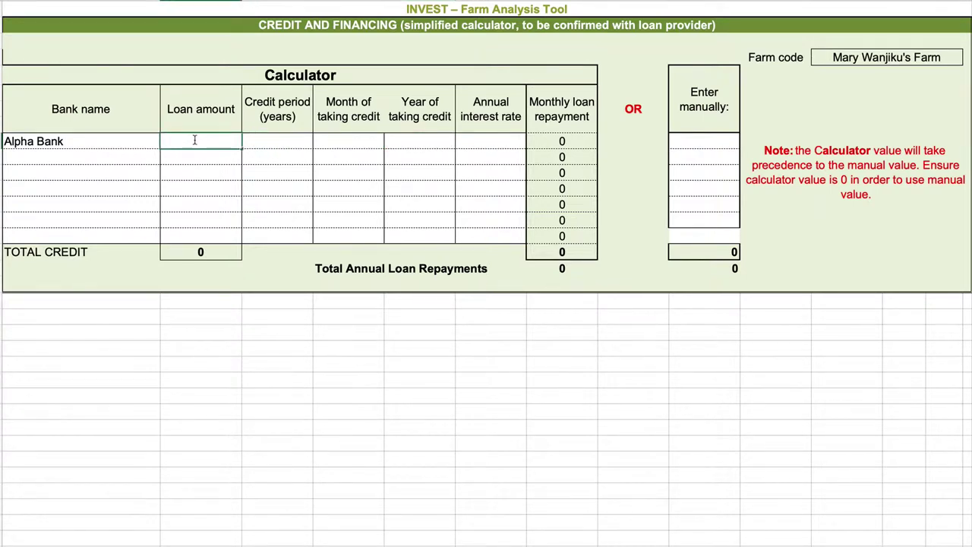
text(60000)
text(60000)
text(0)
key(Tab)
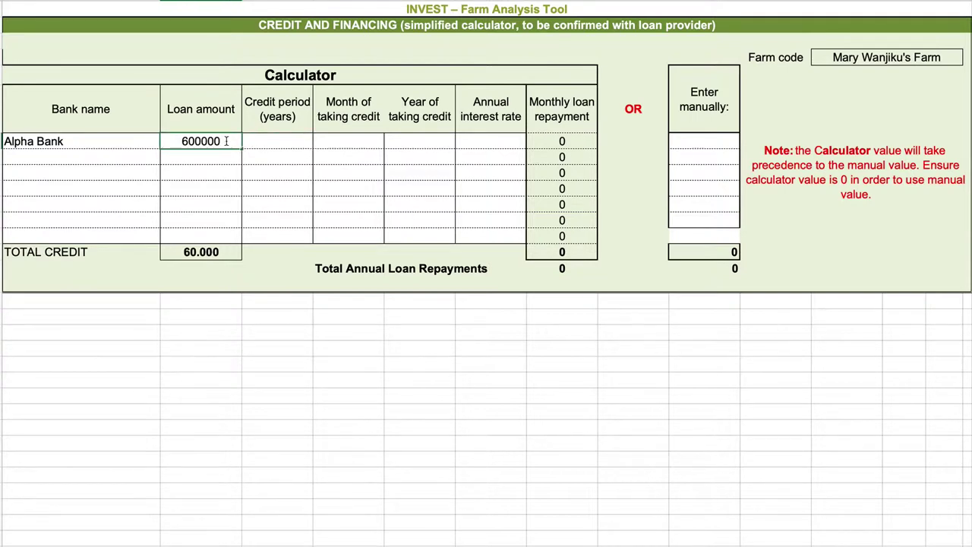
key(Tab)
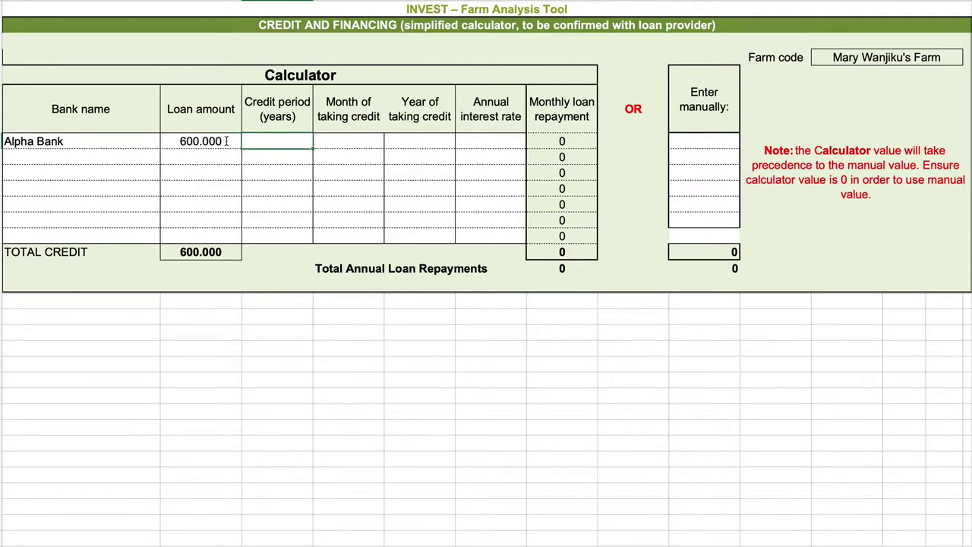
Set the loan start to month 1 of 2019 with a 16% annual interest rate.
click(352, 147)
text(1)
click(410, 141)
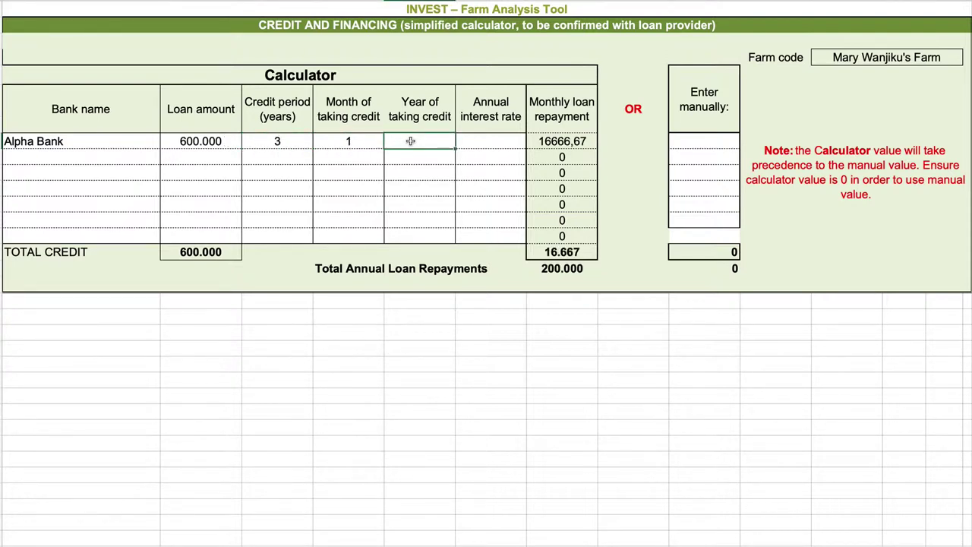
text(2019)
click(499, 142)
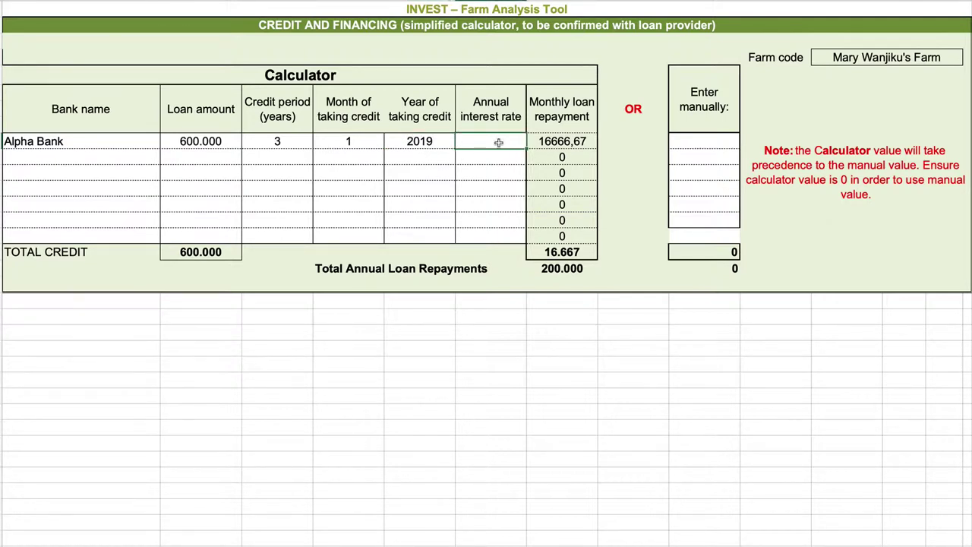
text(16)
key(Tab)
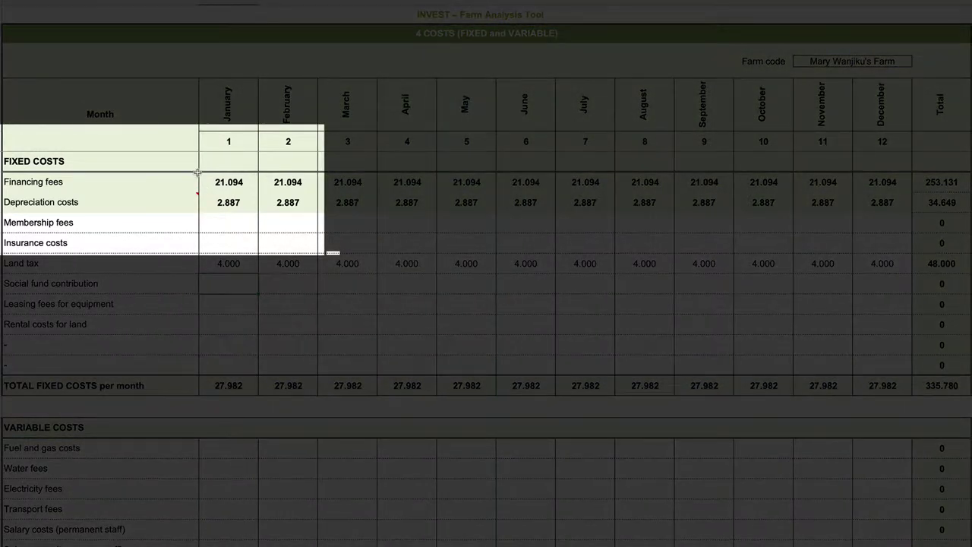
Enter a 1.000 social fund contribution for January and fill it through December.
mouse_move(196, 172)
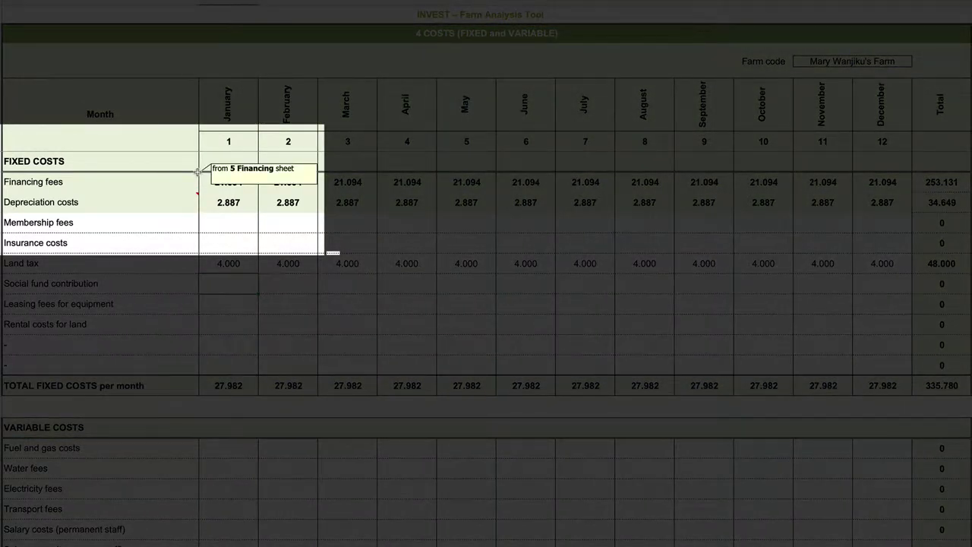
mouse_move(197, 195)
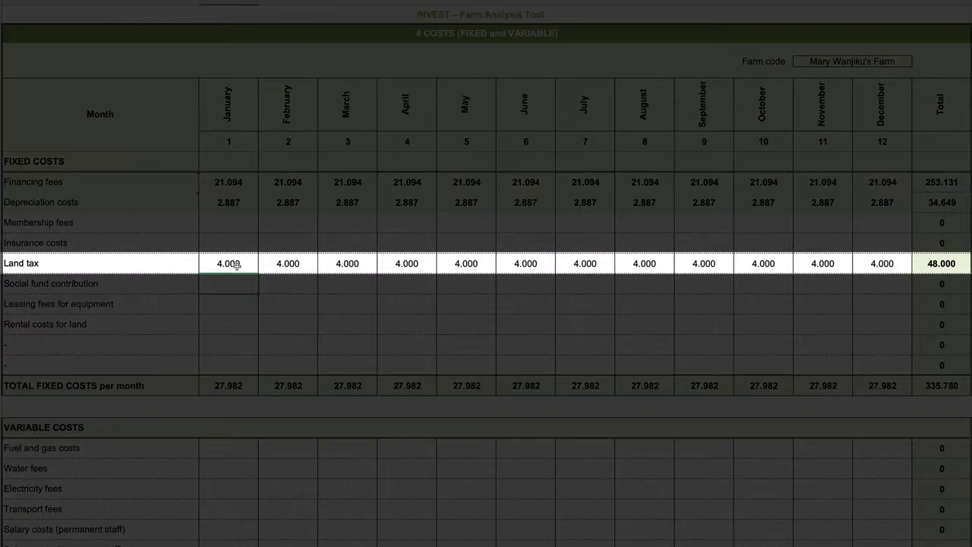
click(237, 263)
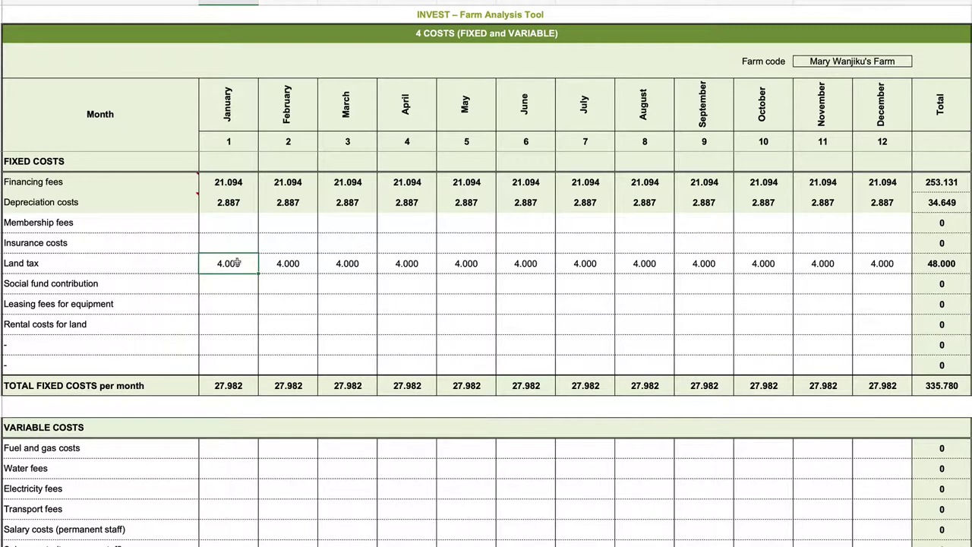
click(241, 284)
text(1000)
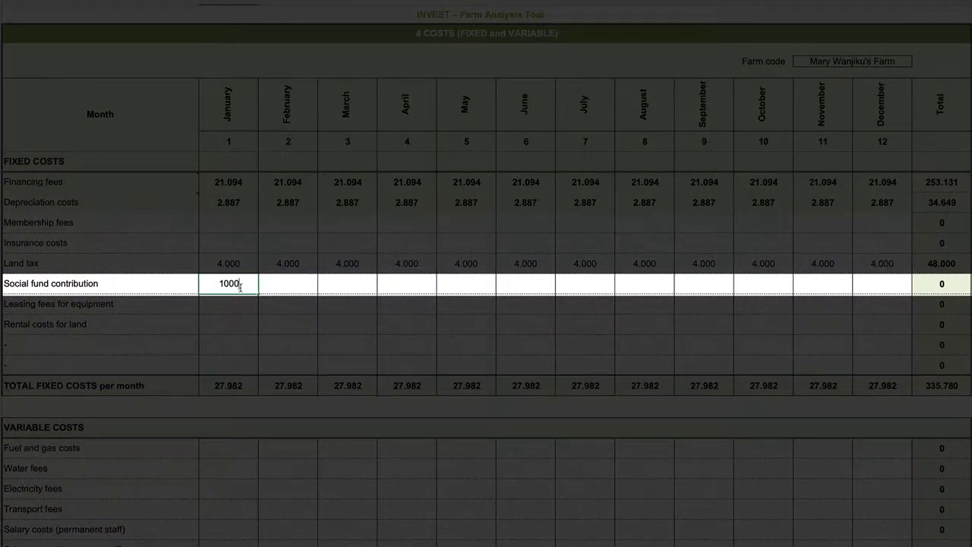
click(258, 291)
drag(450, 303, 885, 306)
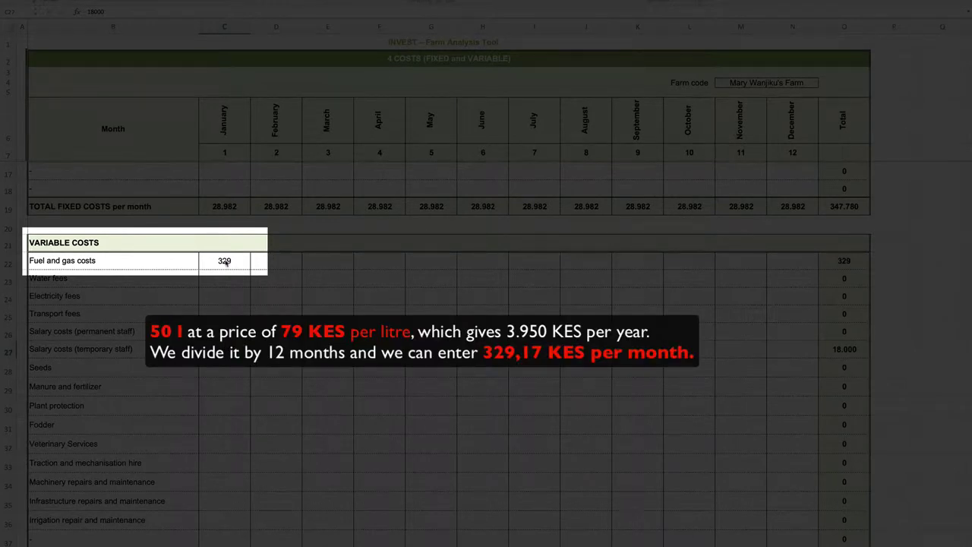
Fill all twelve months with 329,17 fuel and gas costs and 18.000 temporary staff salaries.
double_click(228, 260)
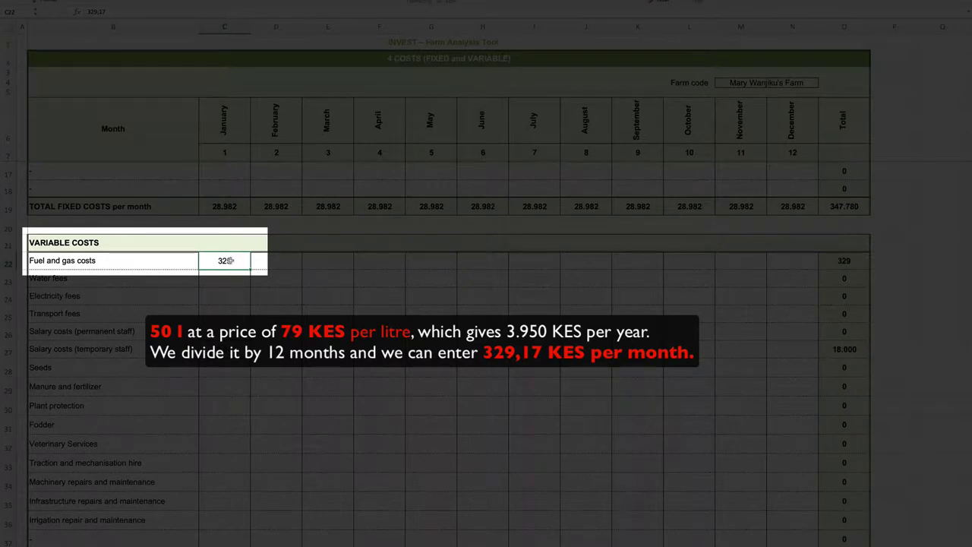
text(,17)
key(Return)
double_click(235, 261)
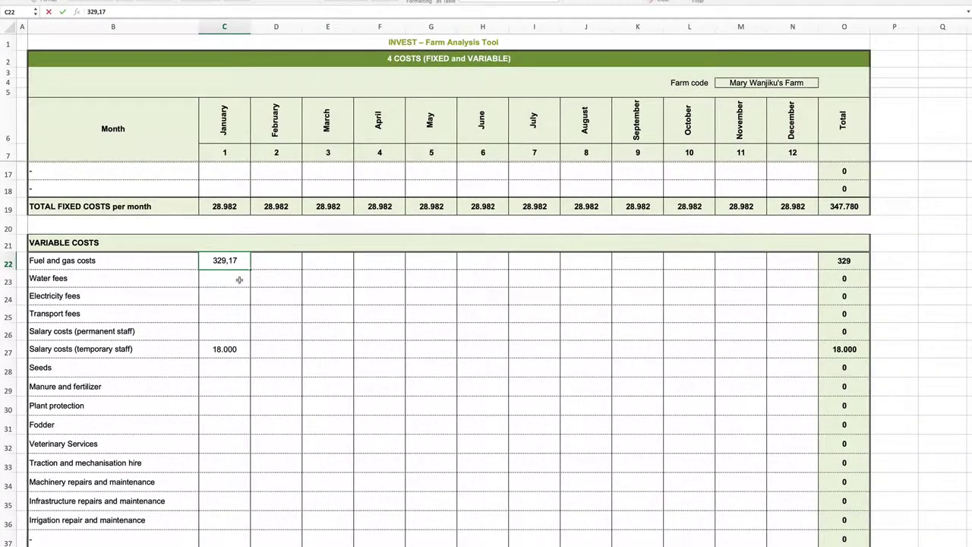
click(239, 280)
click(246, 266)
drag(251, 268, 801, 283)
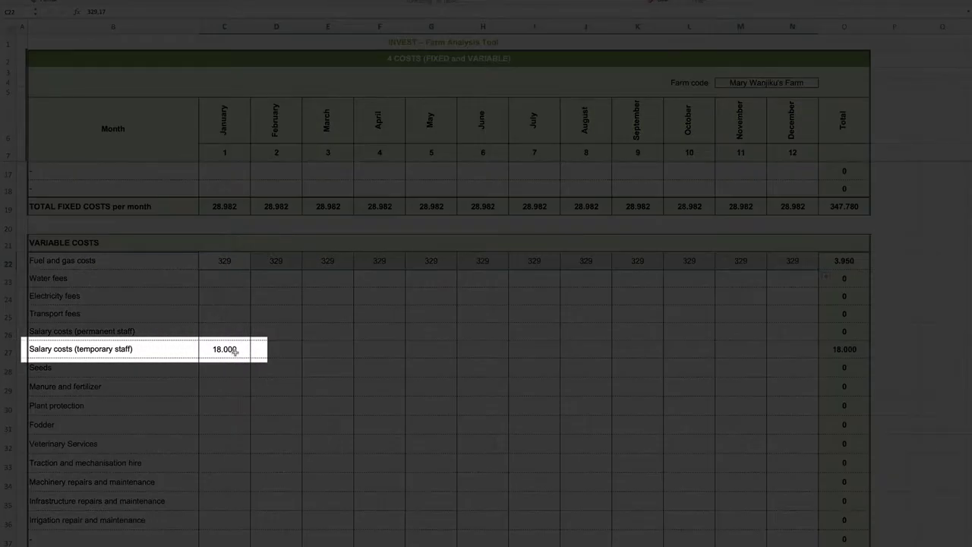
click(235, 351)
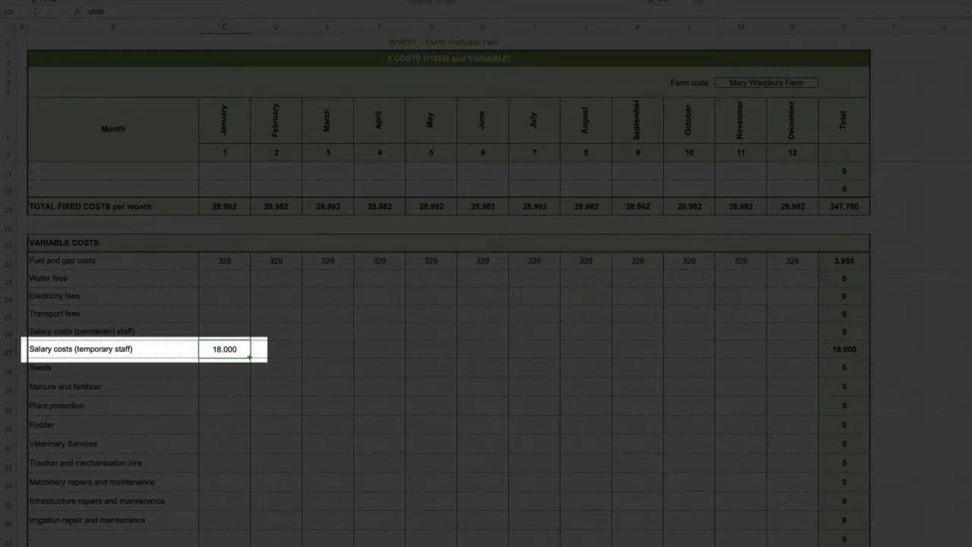
drag(249, 357, 797, 346)
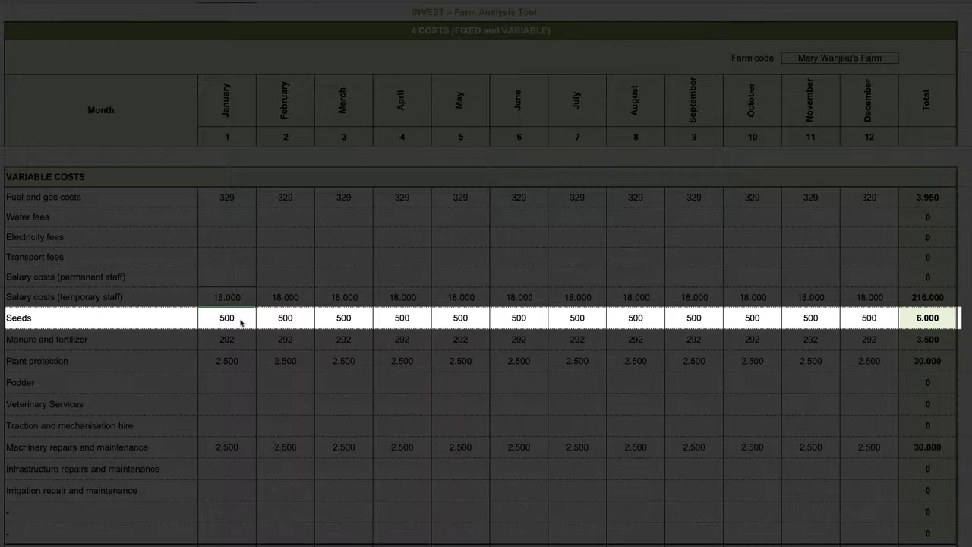
Enter monthly seeds 500, manure and fertilizer 291,7, and plant protection 2.500 costs.
click(227, 317)
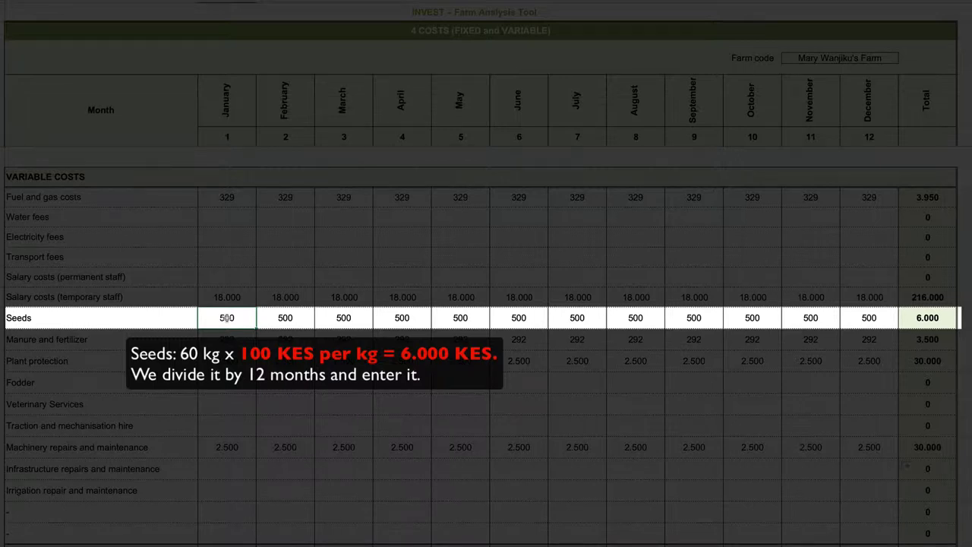
click(240, 339)
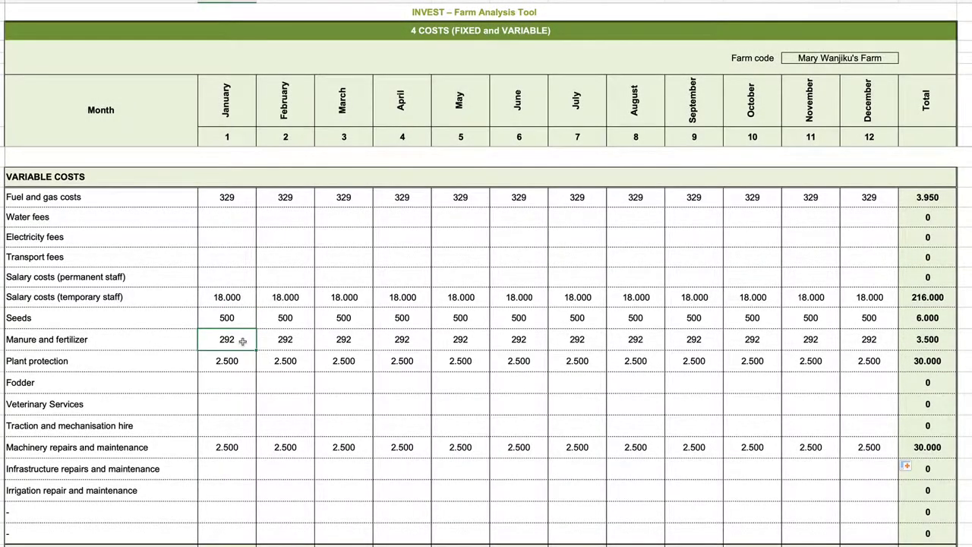
text(291,7)
click(240, 362)
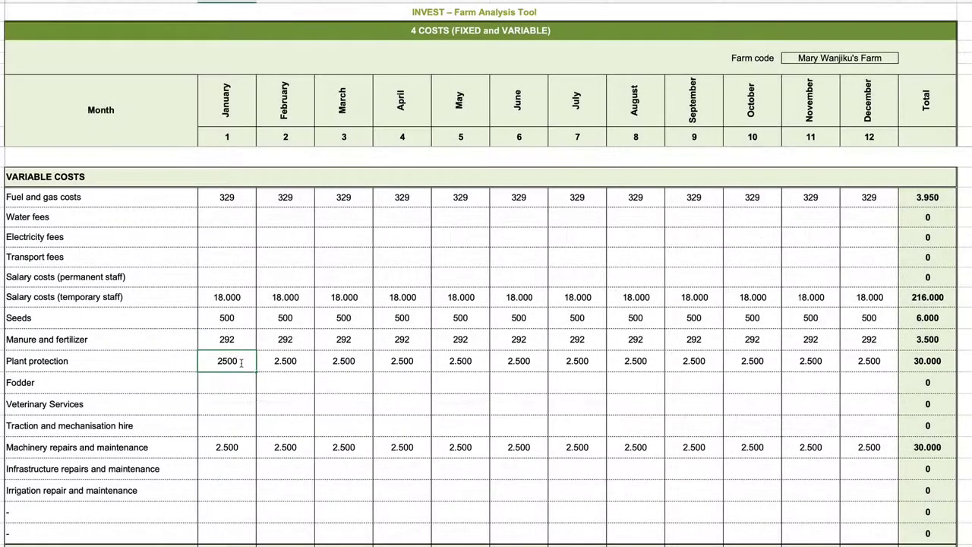
scroll(243, 403, down, 2)
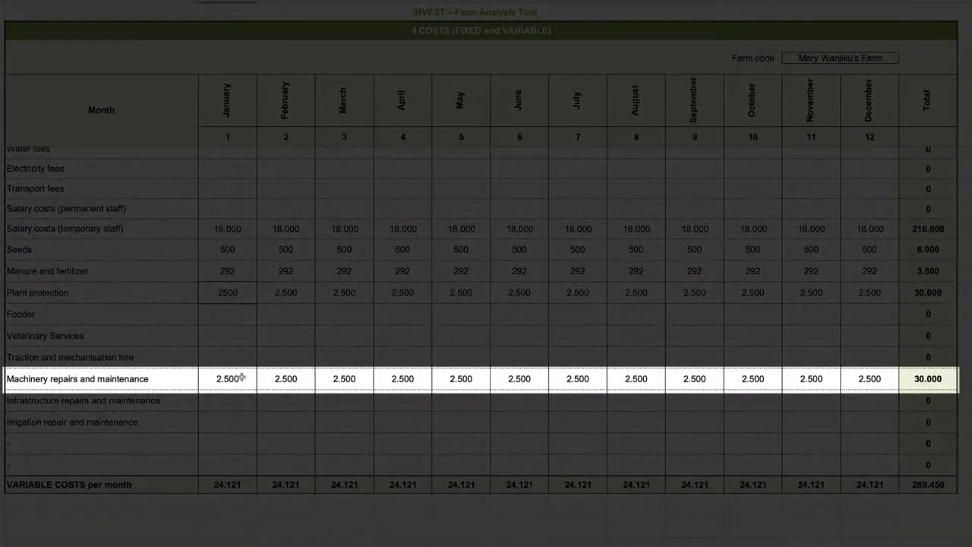
click(241, 378)
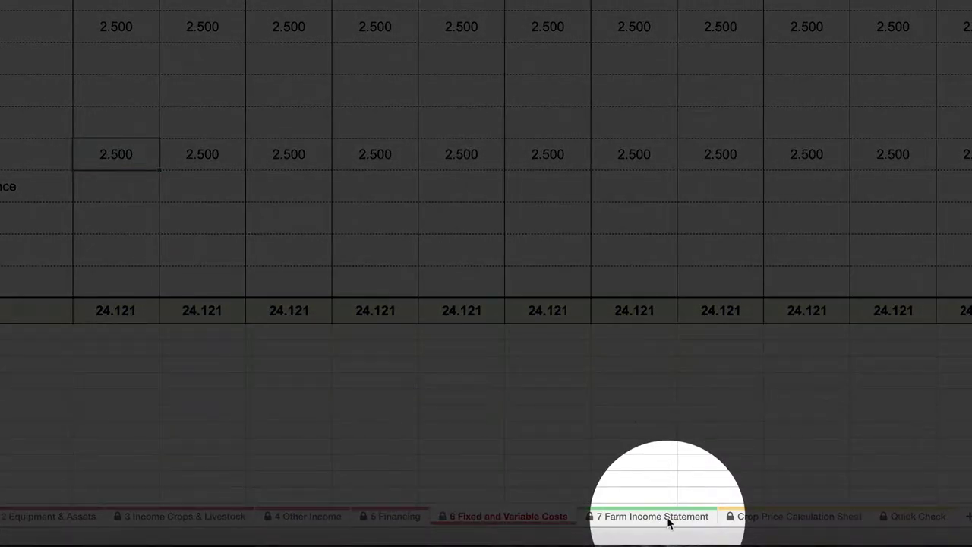
On the Farm Income Statement, set the anticipated sales loss factor in E14 to 10%.
click(668, 522)
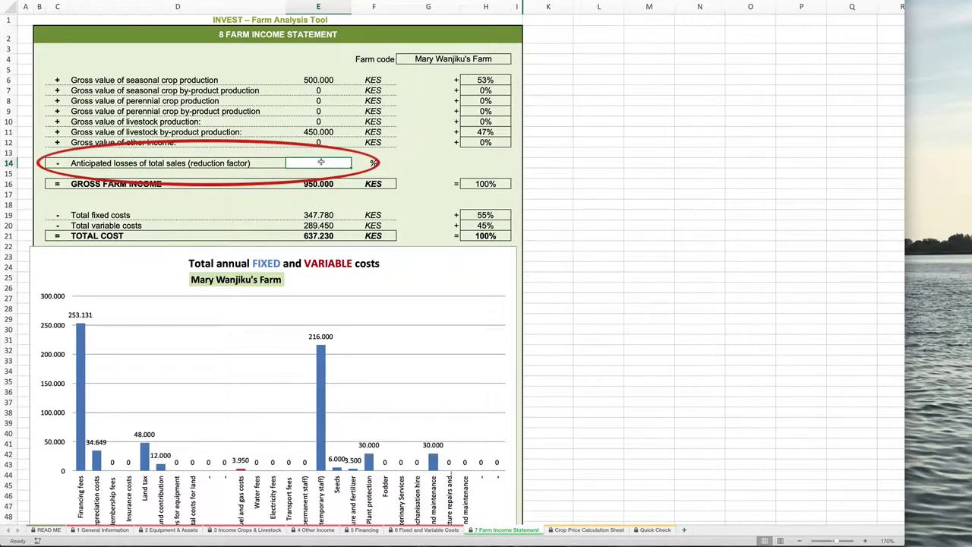
text(10)
key(Return)
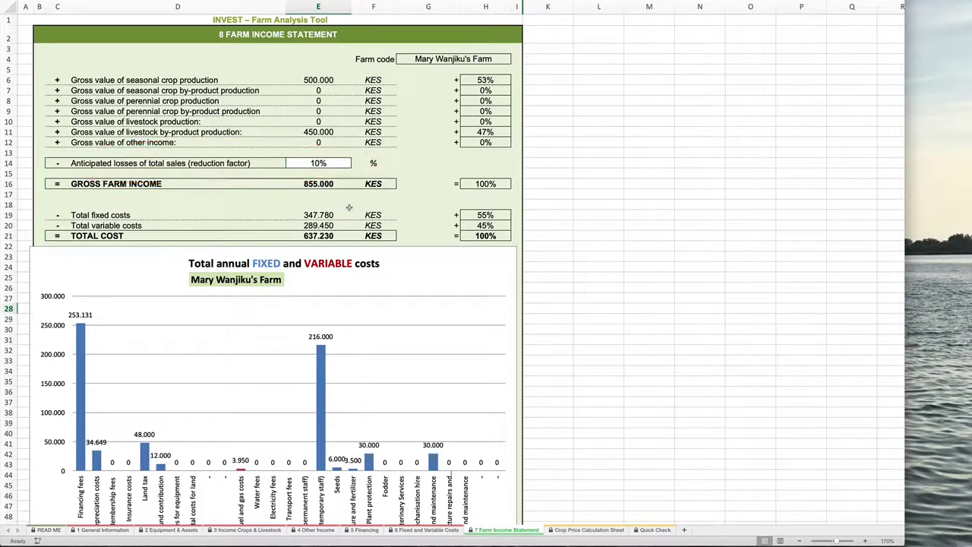
scroll(349, 208, down, 1)
scroll(349, 208, down, 1)
scroll(410, 186, up, 2)
scroll(348, 206, down, 10)
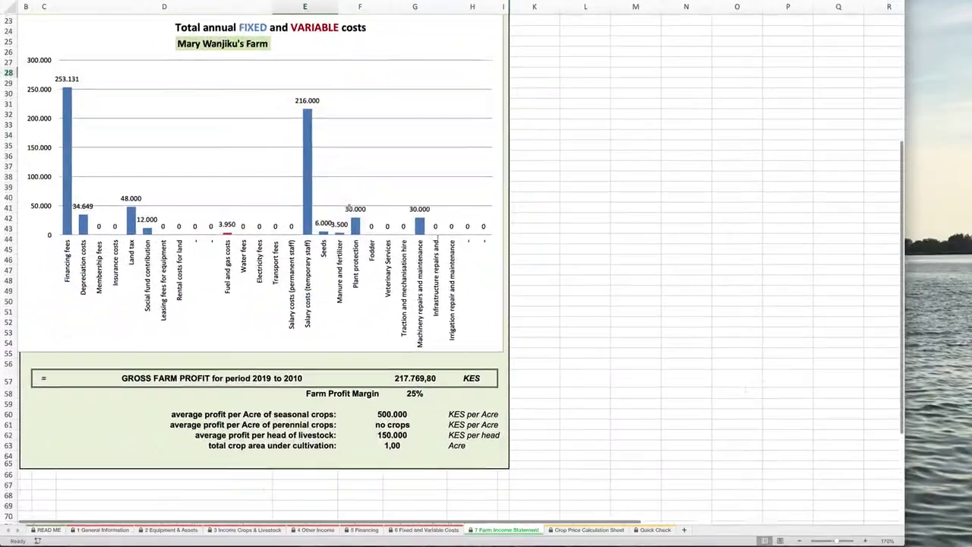
scroll(349, 206, down, 2)
scroll(349, 205, left, 1)
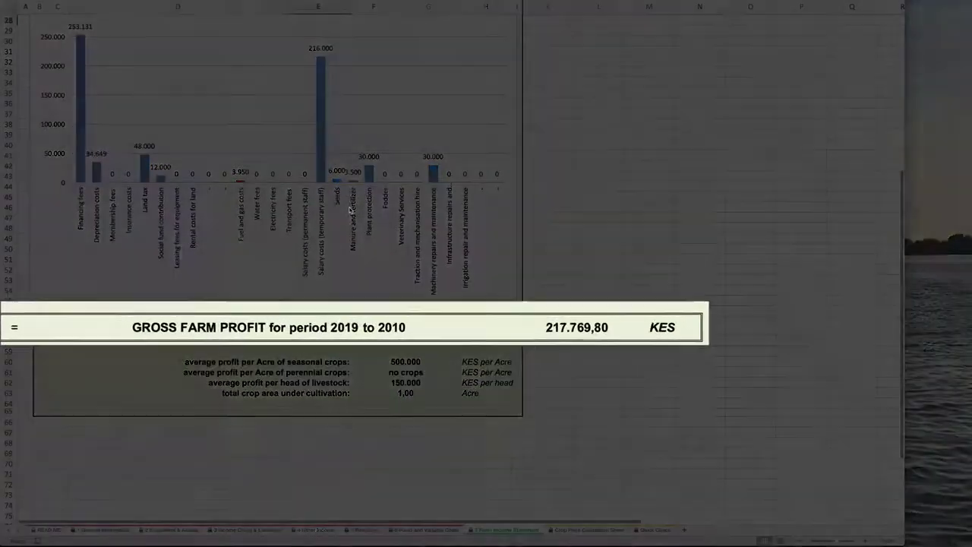
scroll(379, 258, up, 2)
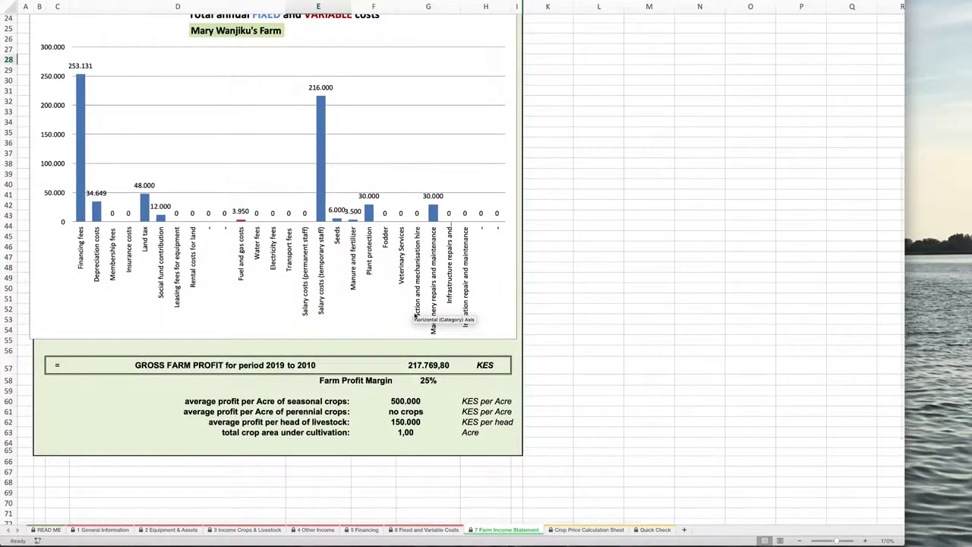
scroll(414, 316, up, 5)
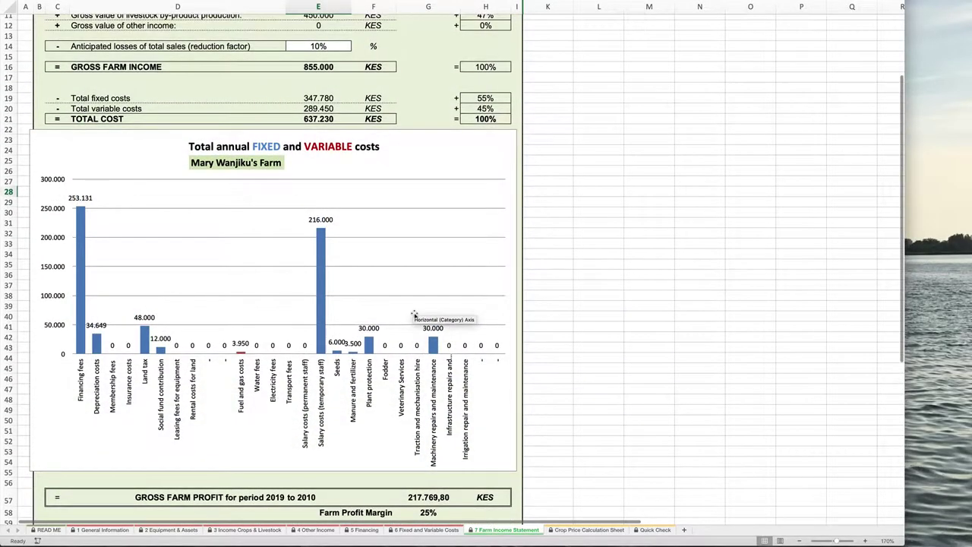